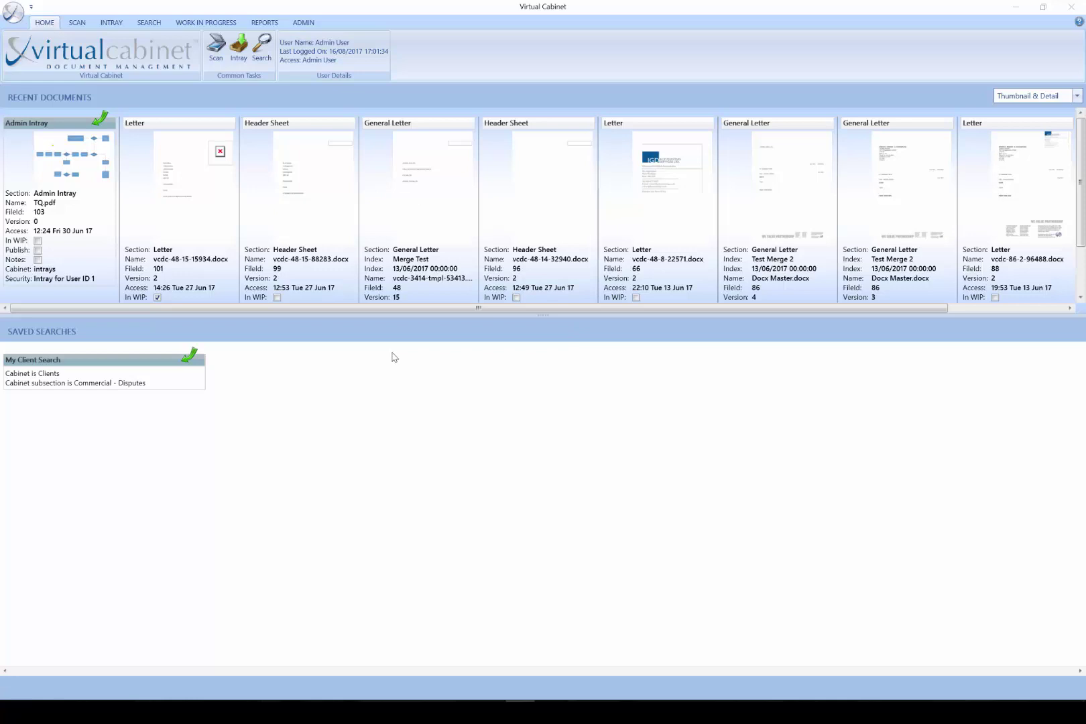
Select the TQ.pdf recent document on the Home page.
{"action": "left_click", "coordinate": [93, 202]}
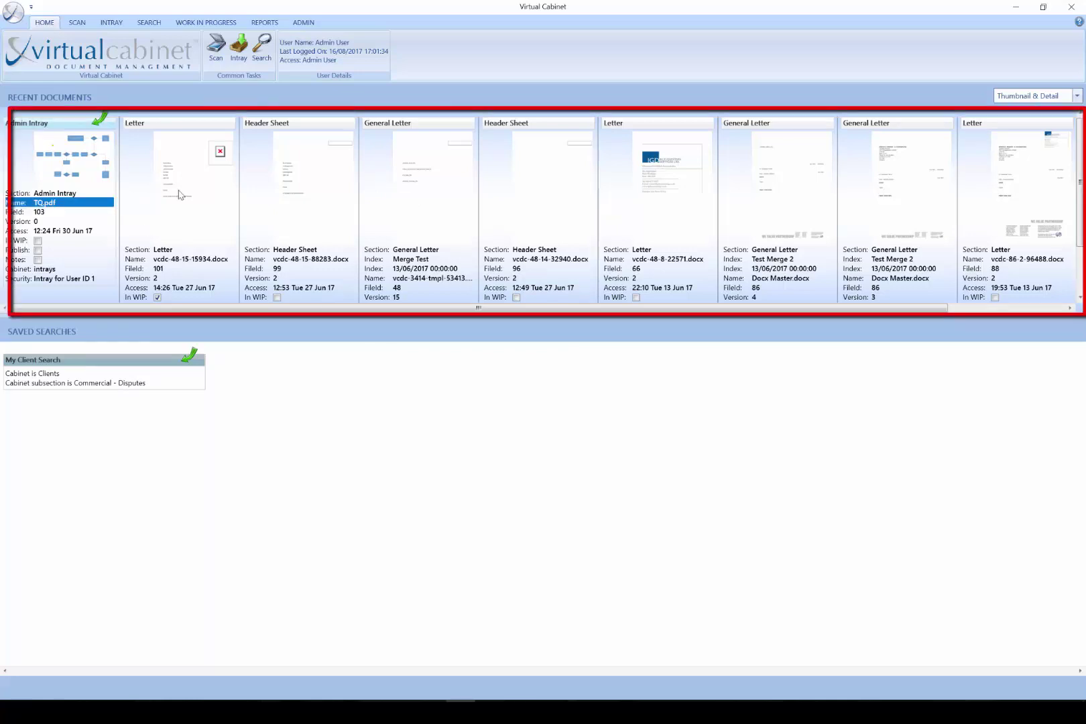
{"action": "scroll", "coordinate": [179, 195], "scroll_direction": "down", "scroll_amount": 1}
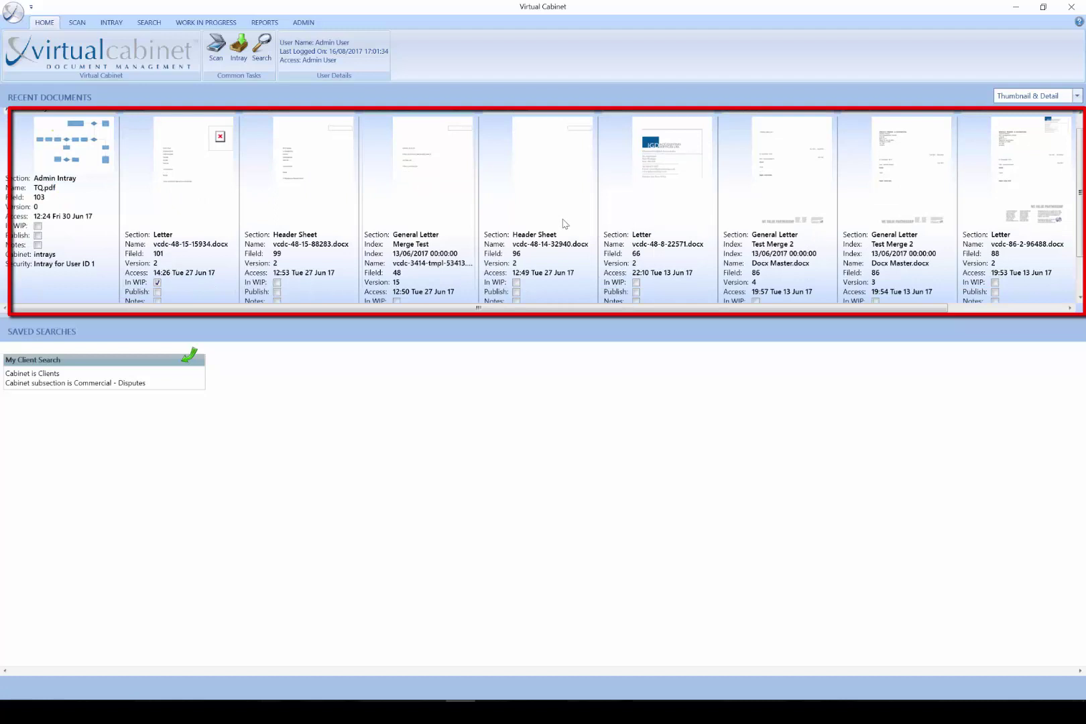
{"action": "scroll", "coordinate": [567, 223], "scroll_direction": "up", "scroll_amount": 1}
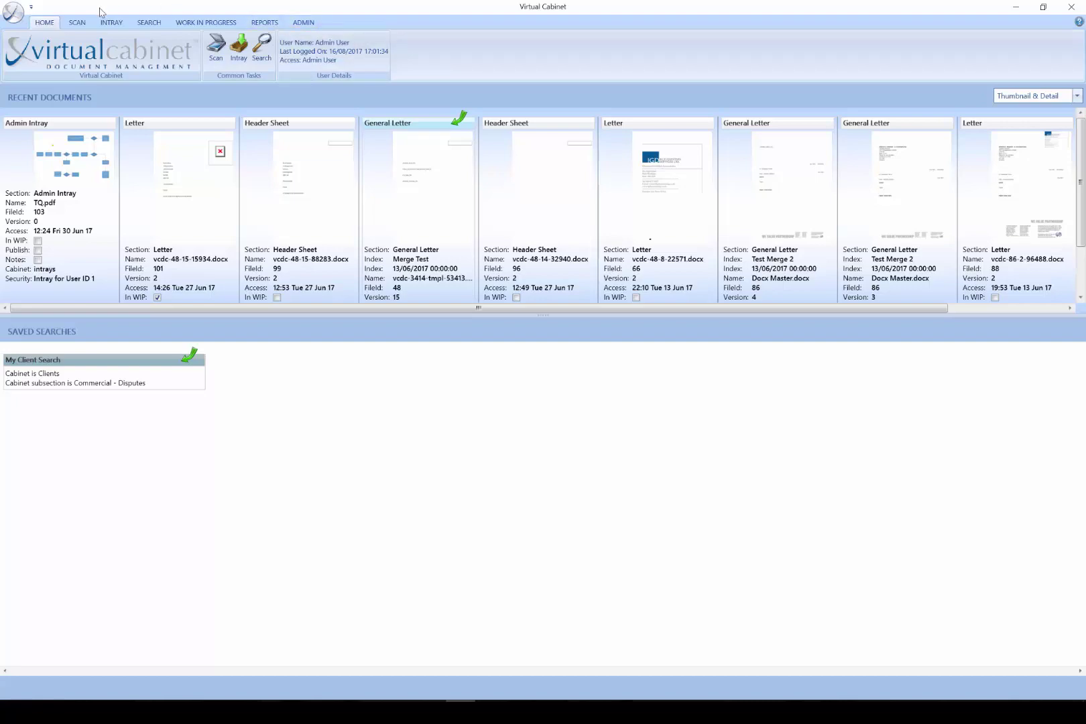
Visit the Scan, Intray, Search, Work in Progress, Reports and Admin tabs, returning to Home.
{"action": "left_click", "coordinate": [77, 24]}
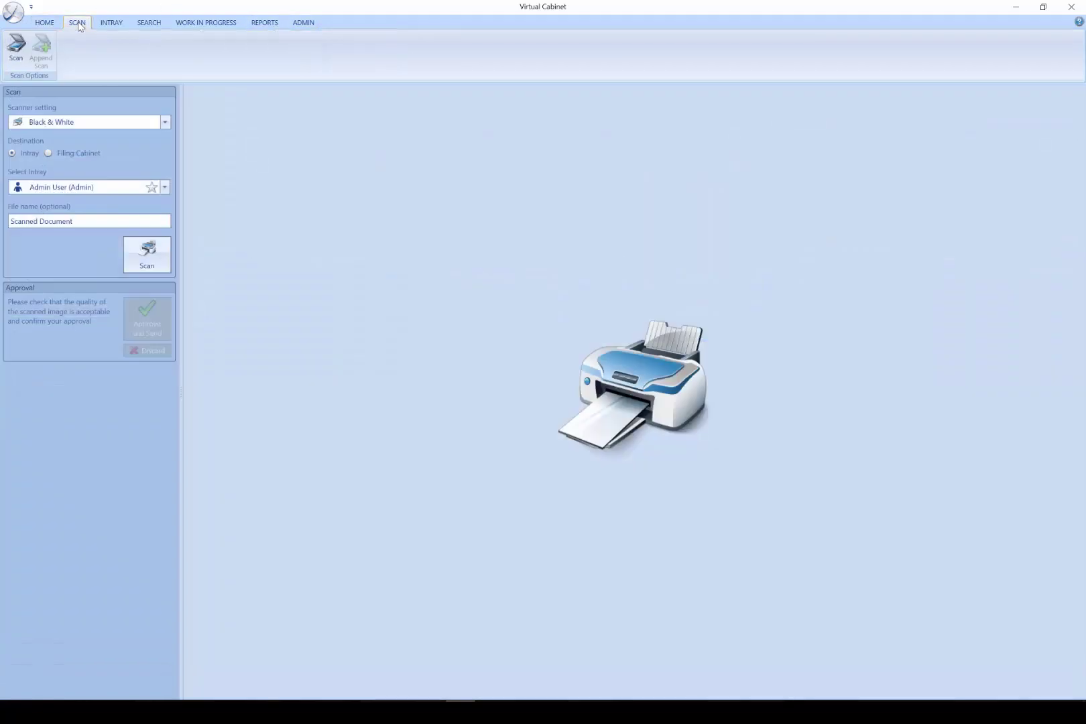
{"action": "left_click", "coordinate": [112, 26]}
{"action": "left_click", "coordinate": [148, 23]}
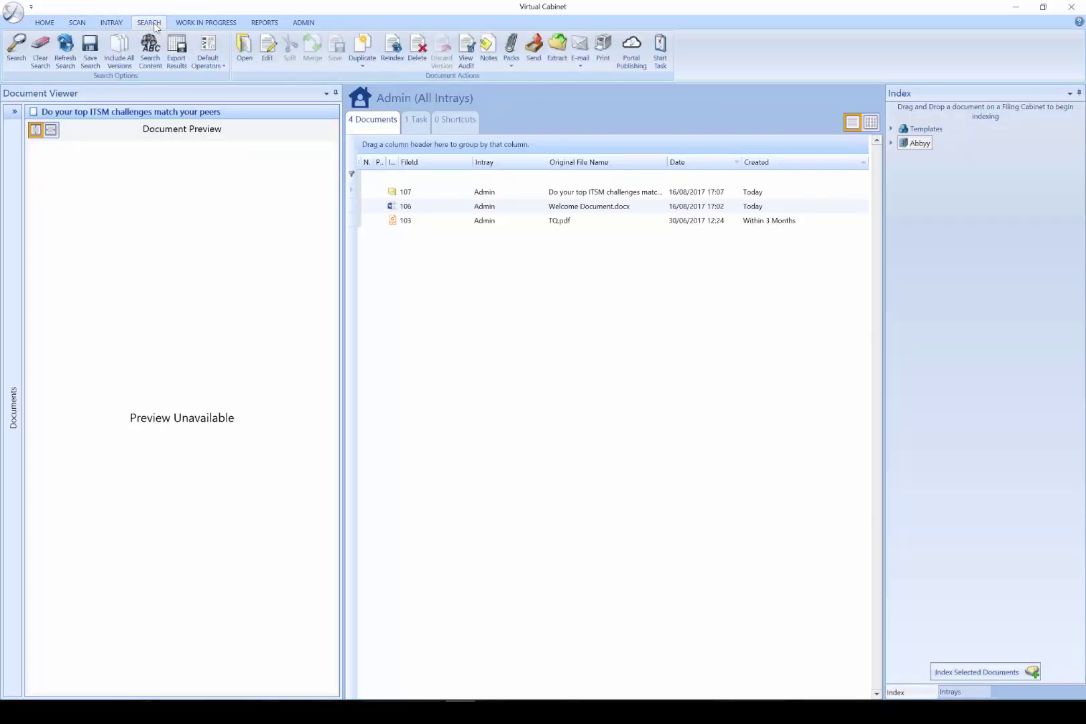
{"action": "left_click", "coordinate": [222, 27]}
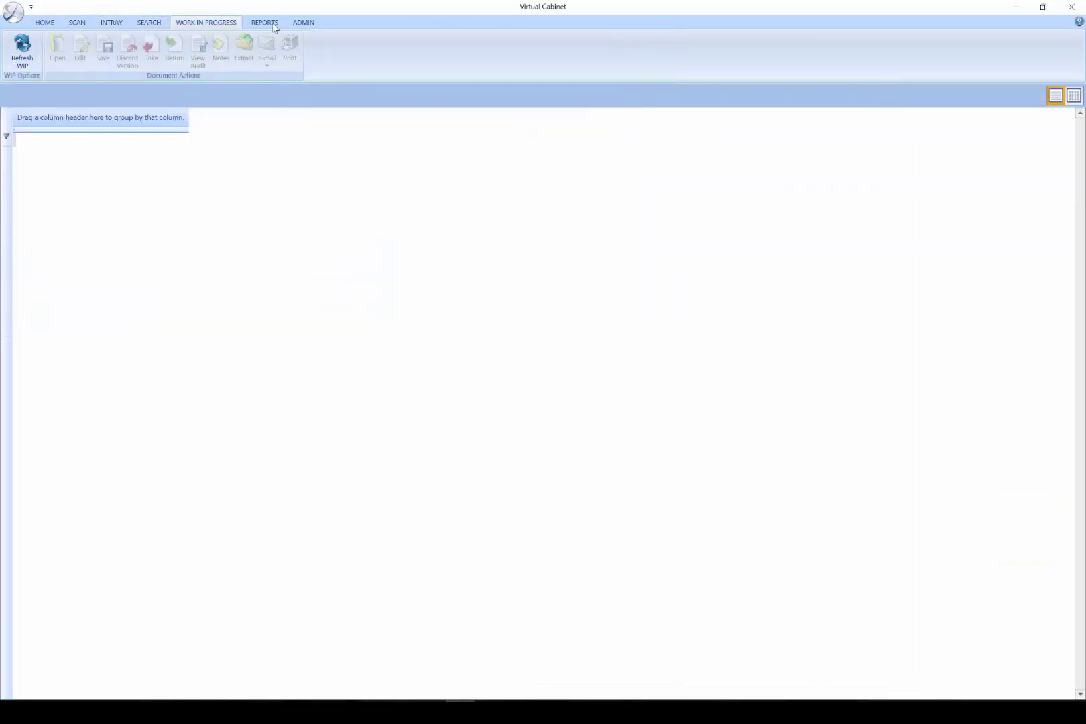
{"action": "left_click", "coordinate": [265, 23]}
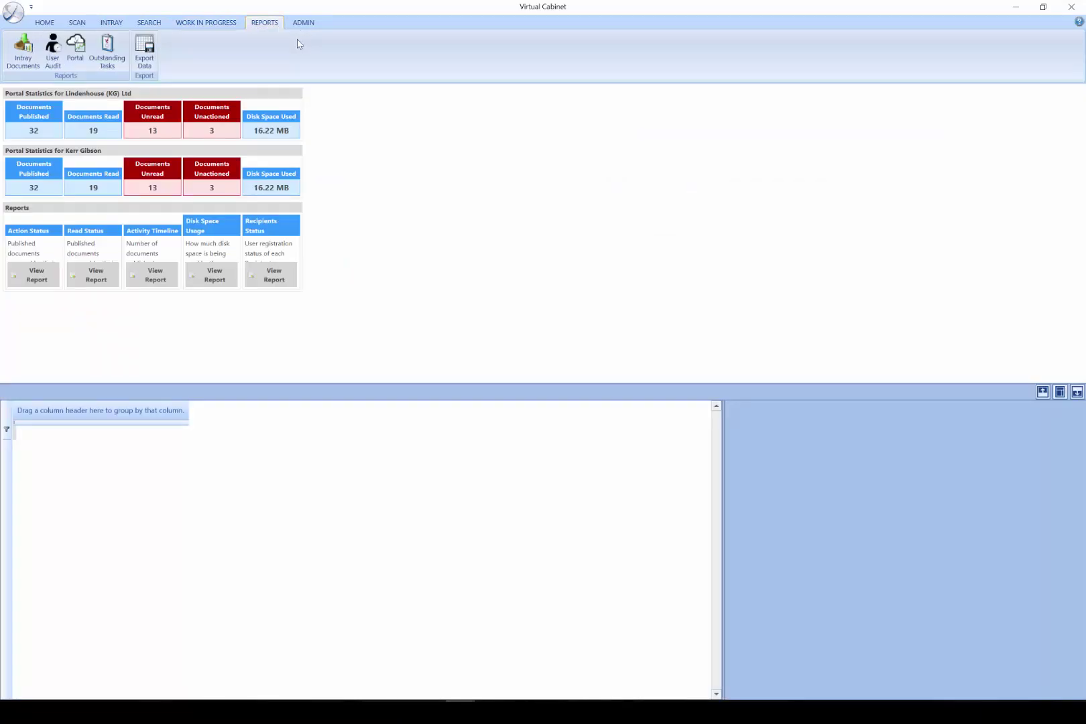
{"action": "left_click", "coordinate": [306, 24]}
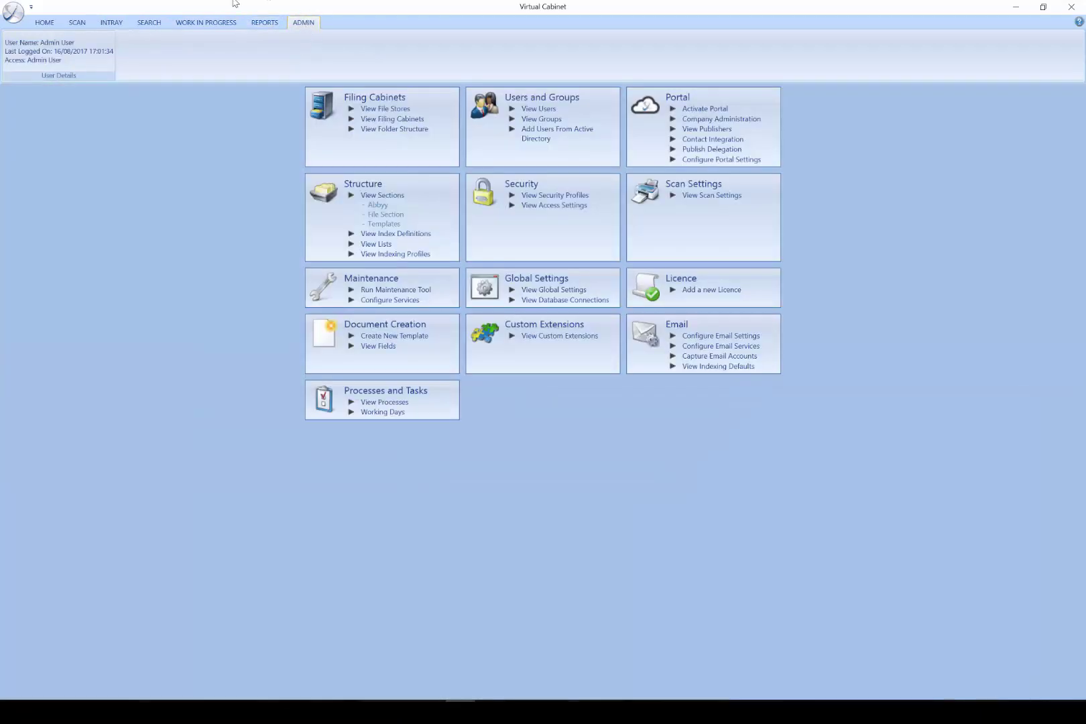
{"action": "left_click", "coordinate": [54, 22]}
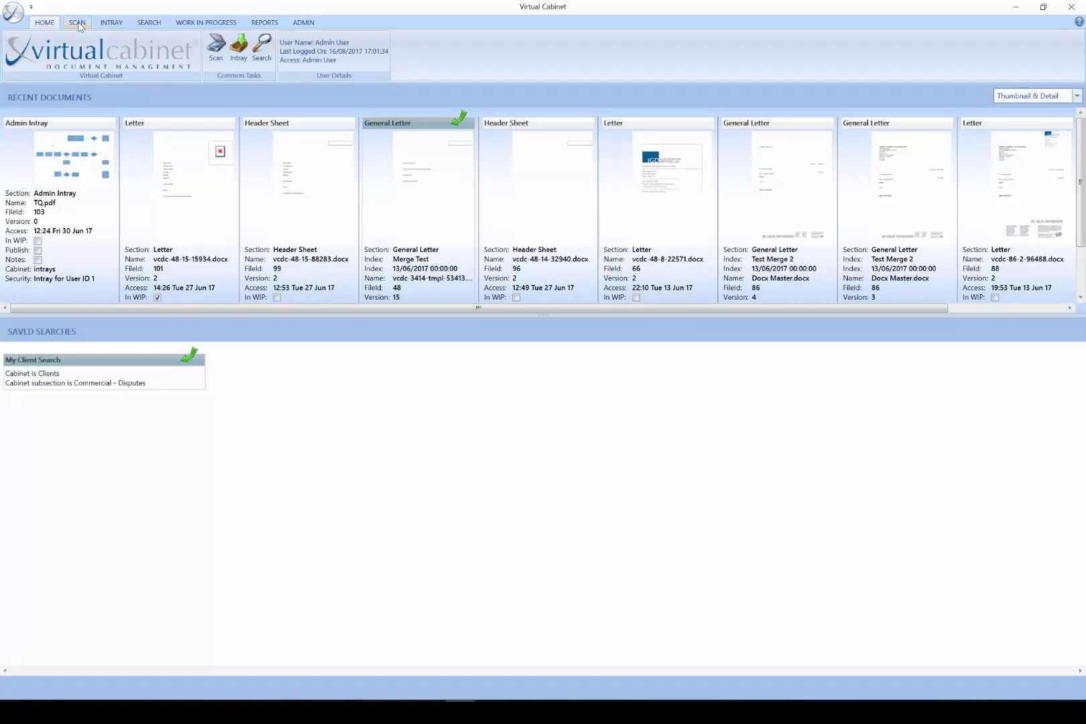
On the Scan page, switch Destination to Filing Cabinet and back to Intray, keeping the admin's intray.
{"action": "left_click", "coordinate": [78, 24]}
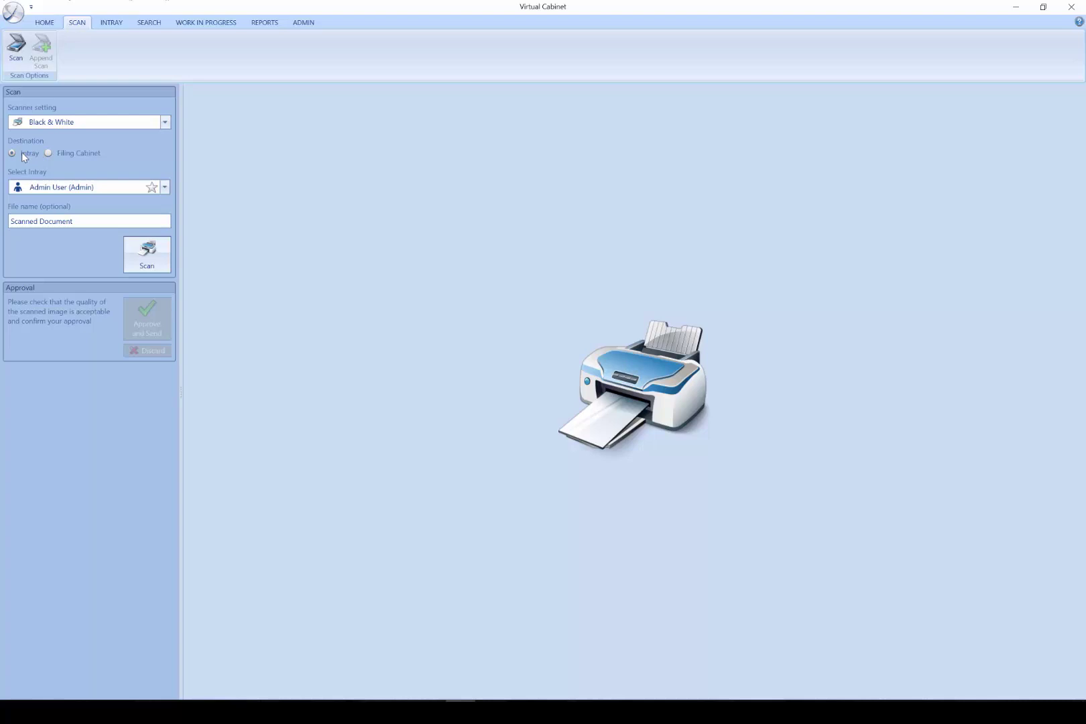
{"action": "left_click", "coordinate": [72, 153]}
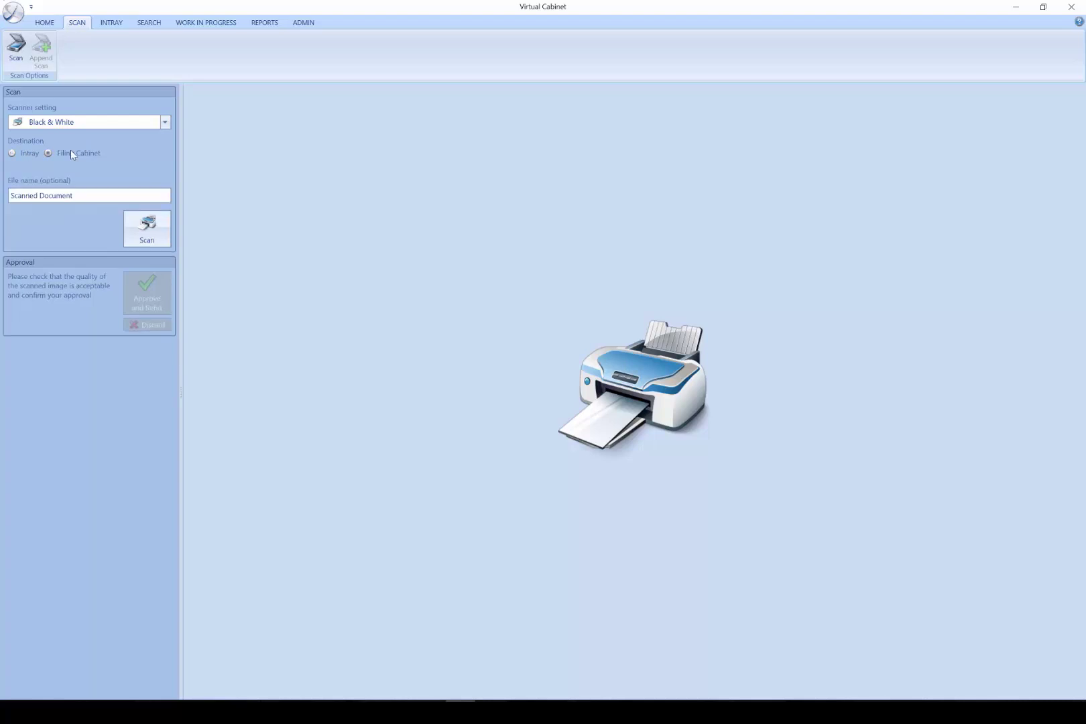
{"action": "left_click", "coordinate": [32, 152]}
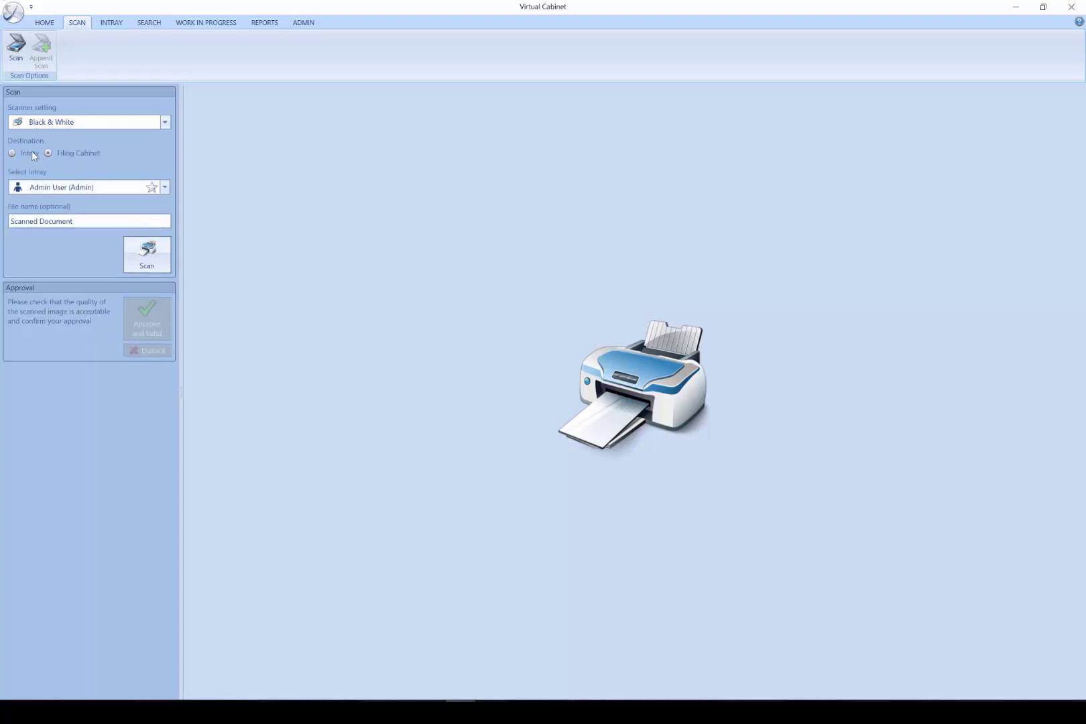
{"action": "left_click", "coordinate": [81, 187]}
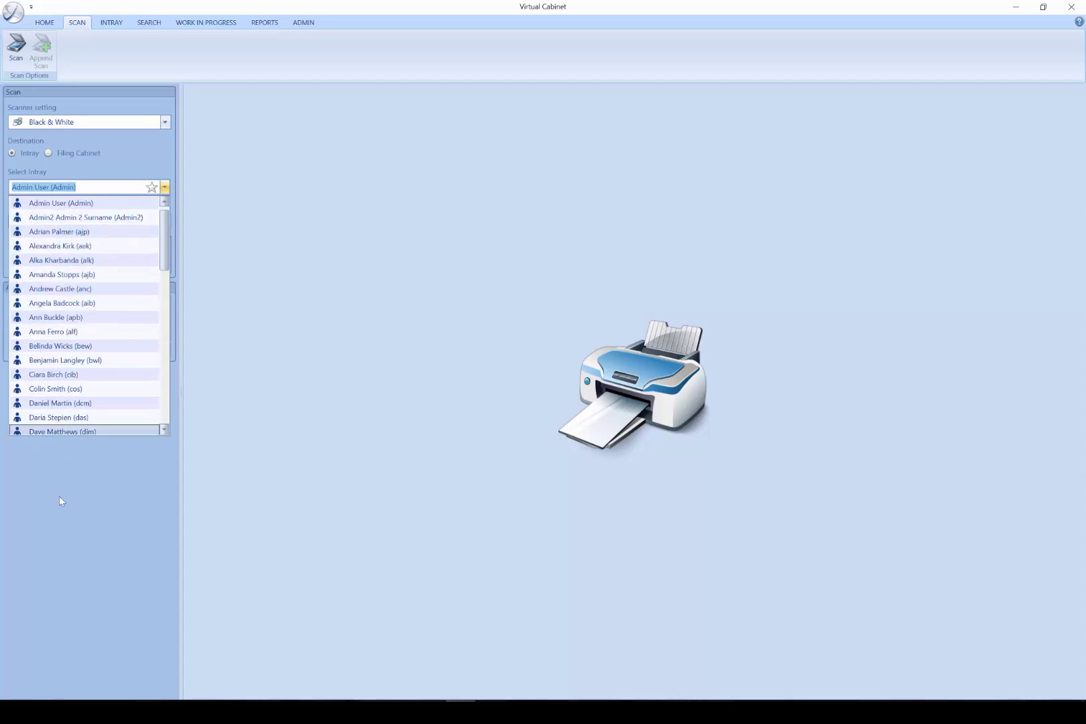
{"action": "left_click", "coordinate": [54, 517]}
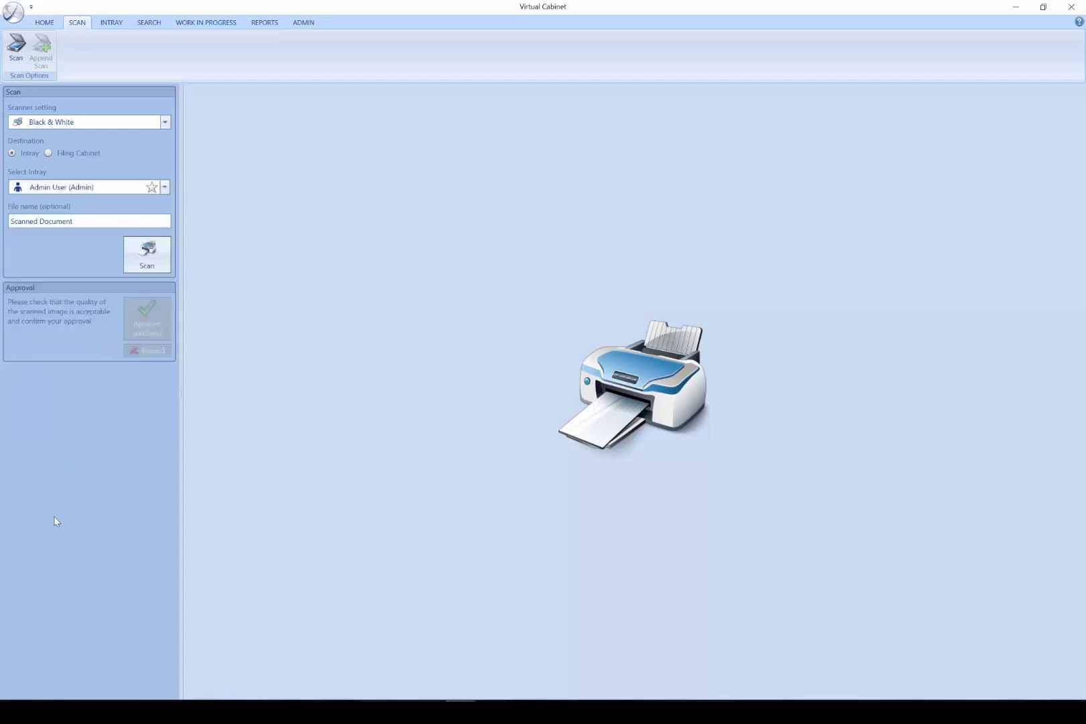
Open the Intray and preview document 107, the ITSM challenges email.
{"action": "left_click", "coordinate": [113, 24]}
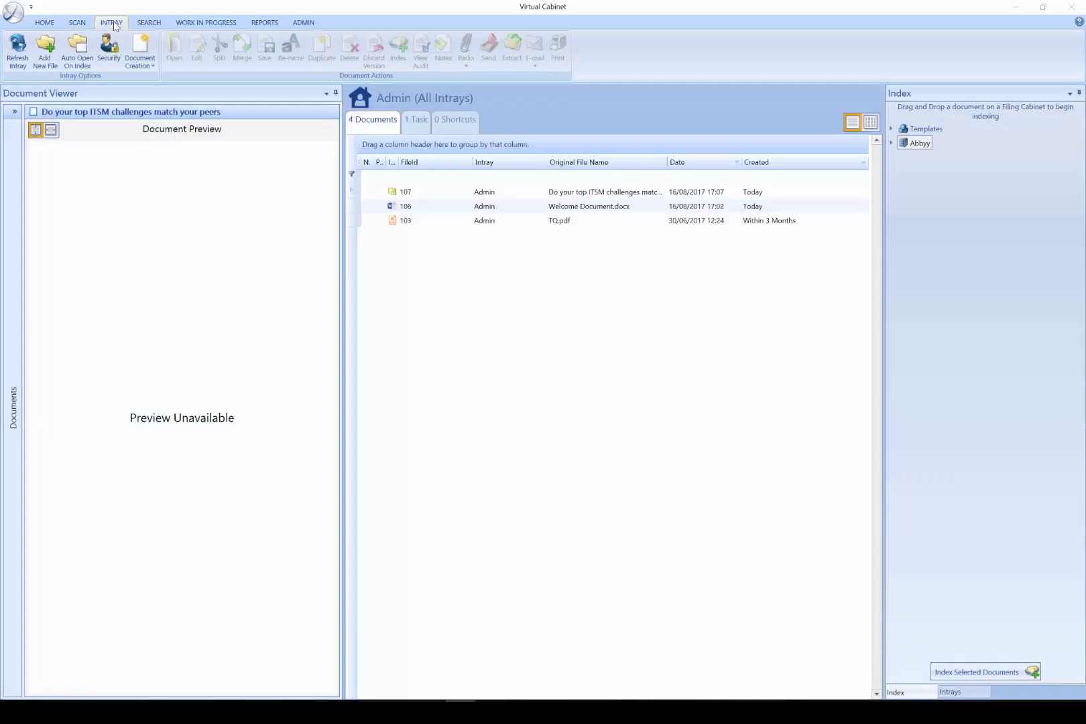
{"action": "left_click", "coordinate": [498, 194]}
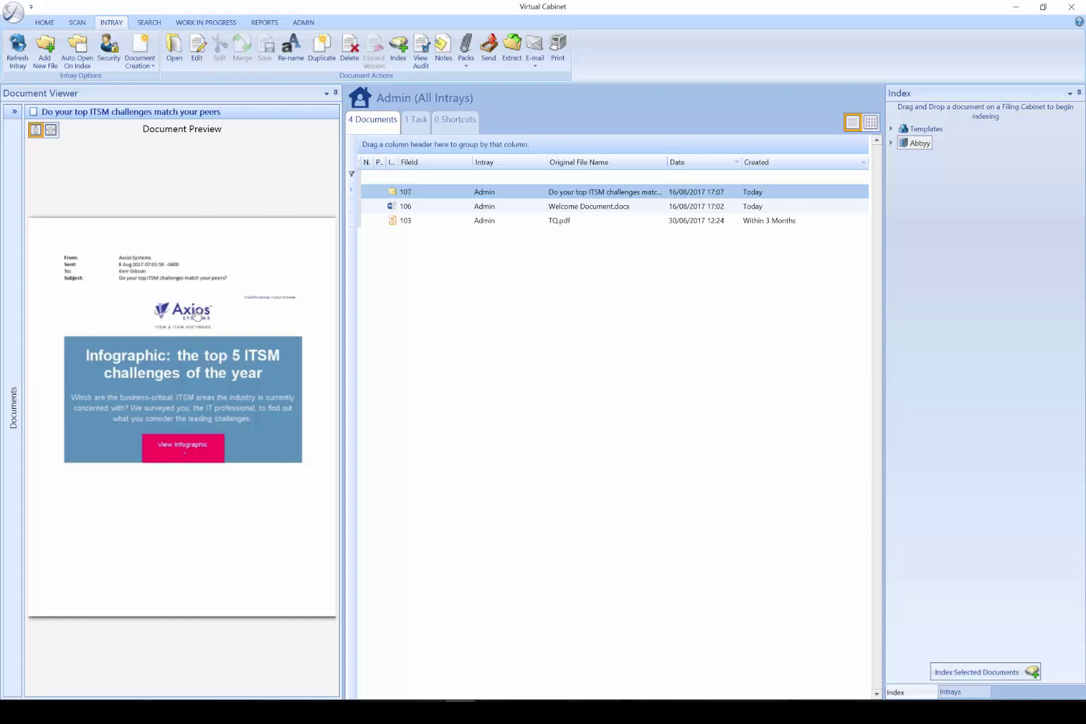
Preview Welcome Document.docx and TQ.pdf, then widen the Original File Name column.
{"action": "left_click", "coordinate": [575, 208]}
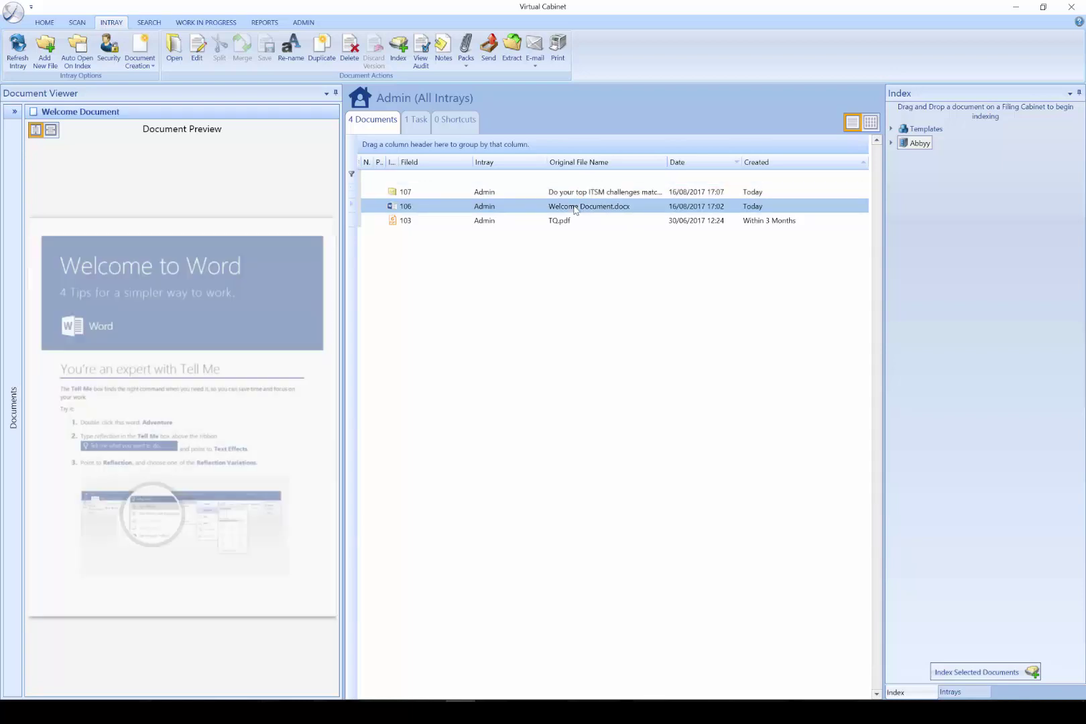
{"action": "left_click", "coordinate": [565, 221]}
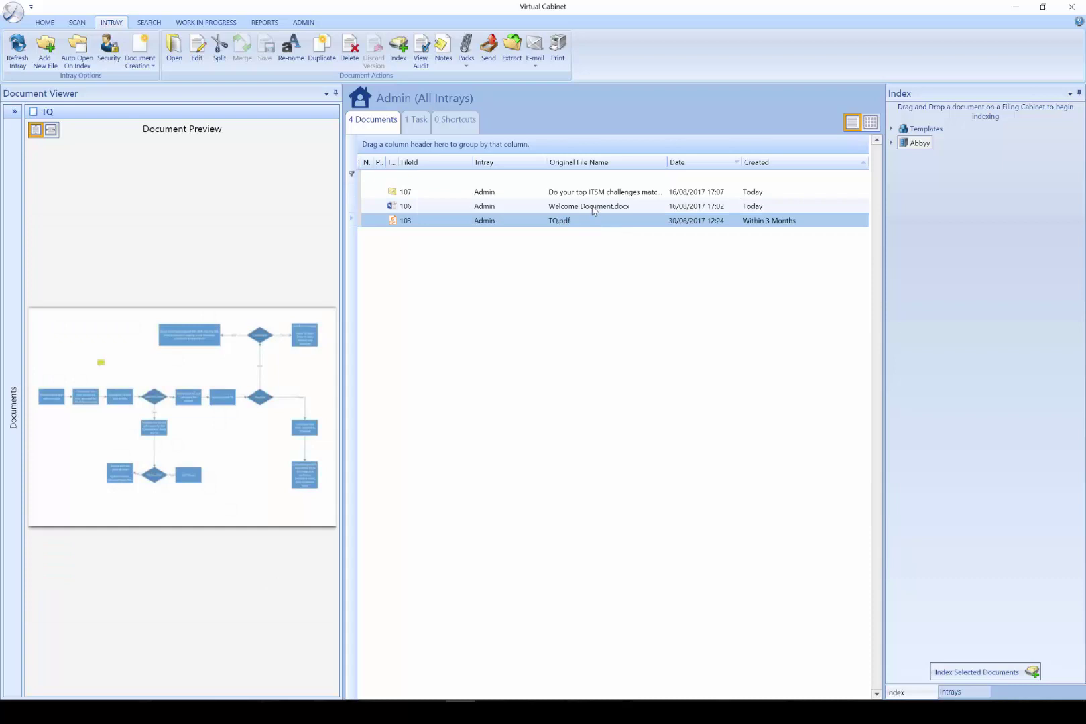
{"action": "left_click", "coordinate": [595, 209]}
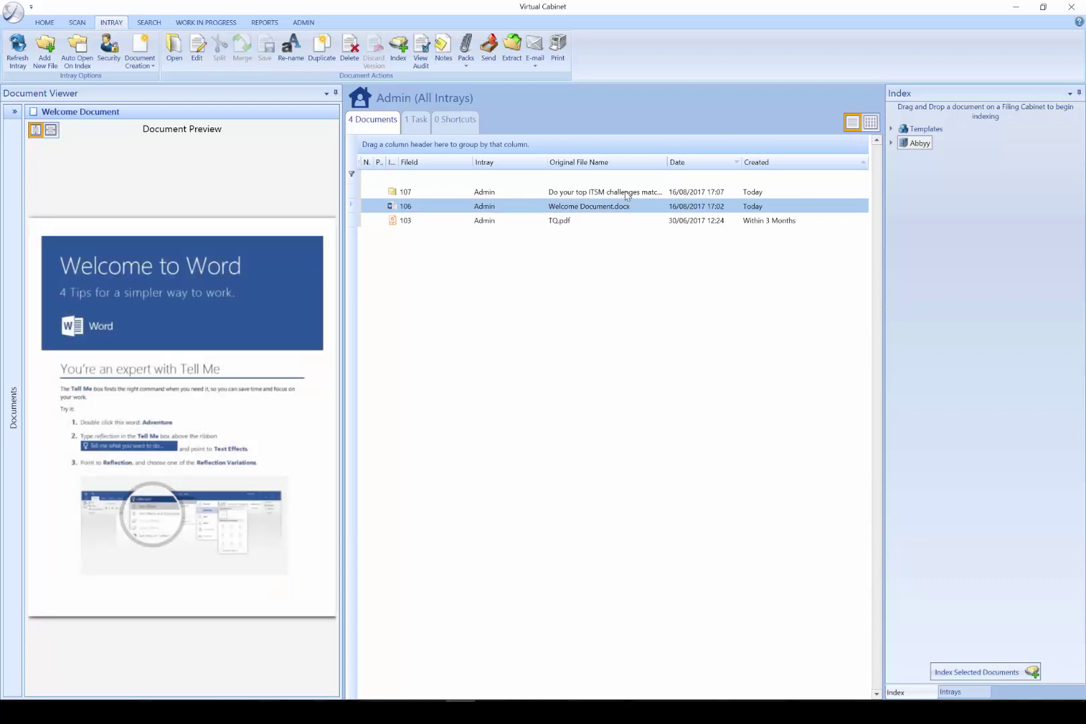
{"action": "left_click_drag", "start_coordinate": [666, 162], "coordinate": [706, 162]}
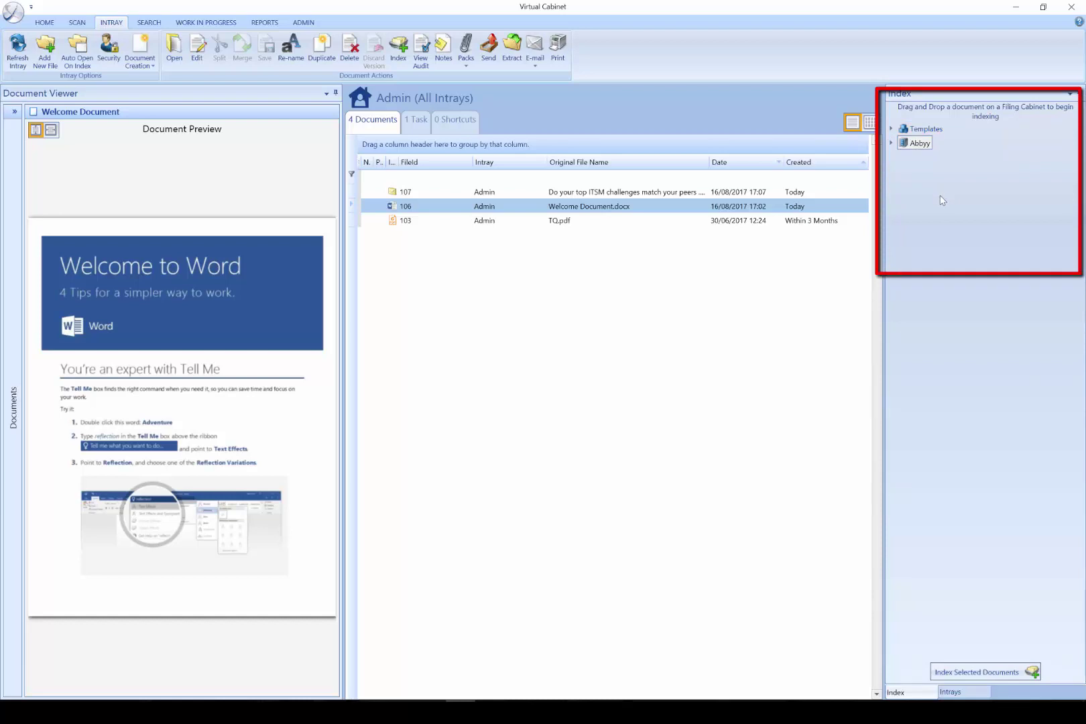
Re-preview the ITSM email, Welcome Document and TQ.pdf, then show the intray's Reindex Documents task.
{"action": "left_click", "coordinate": [417, 193]}
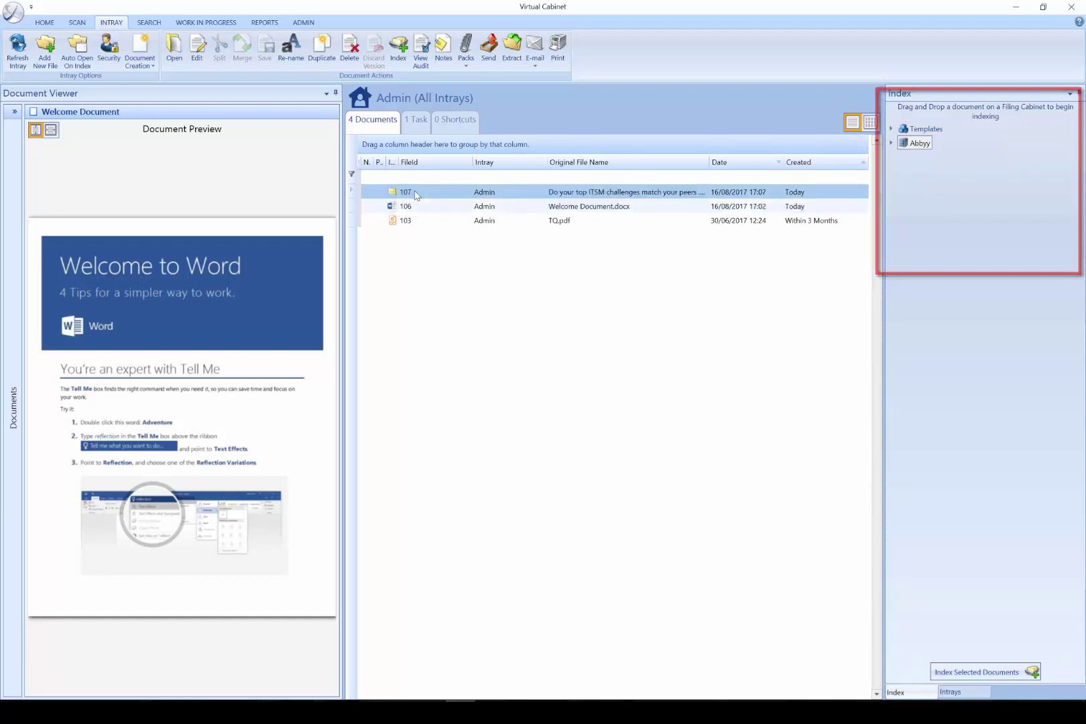
{"action": "left_click", "coordinate": [449, 207]}
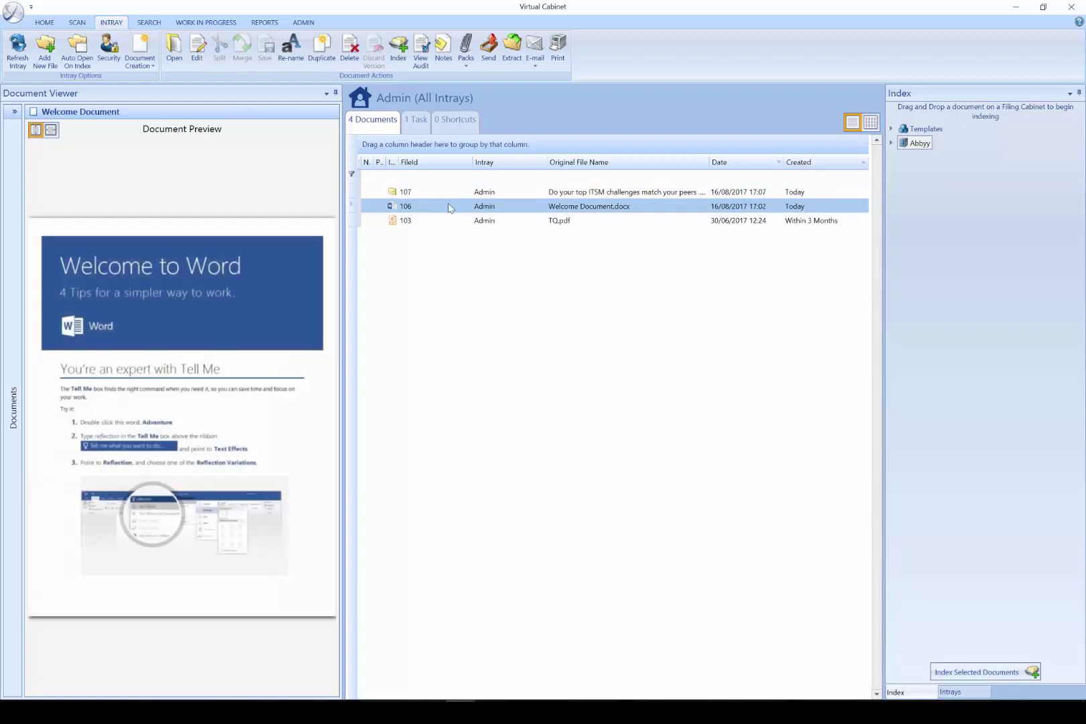
{"action": "left_click", "coordinate": [486, 224]}
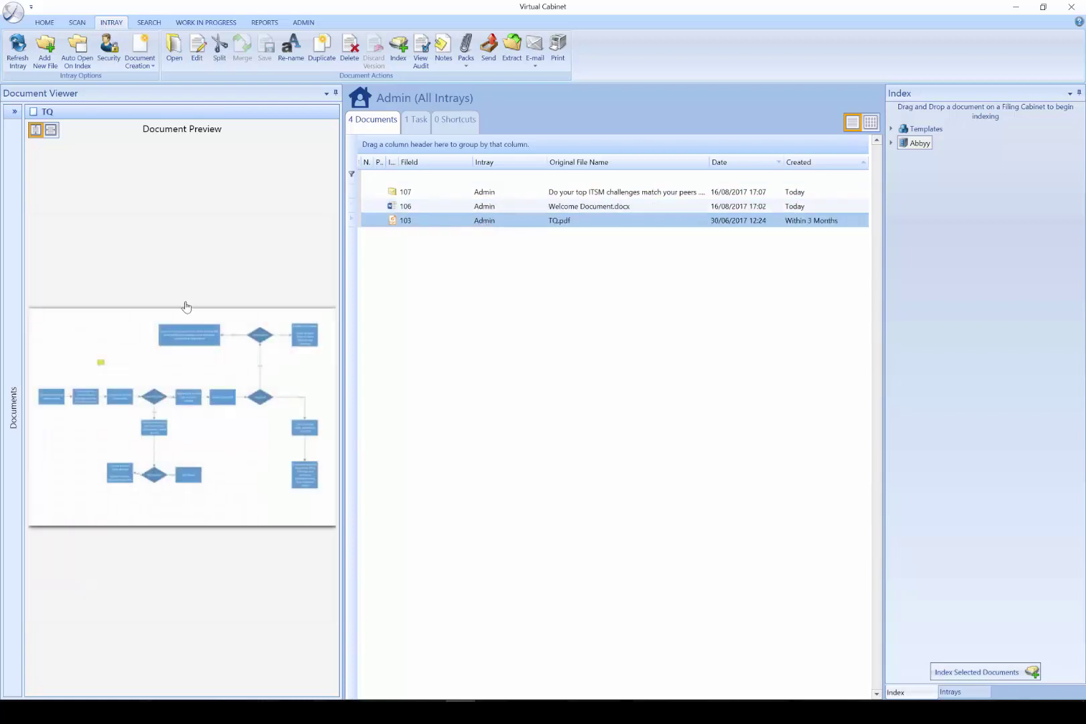
{"action": "left_click", "coordinate": [427, 207]}
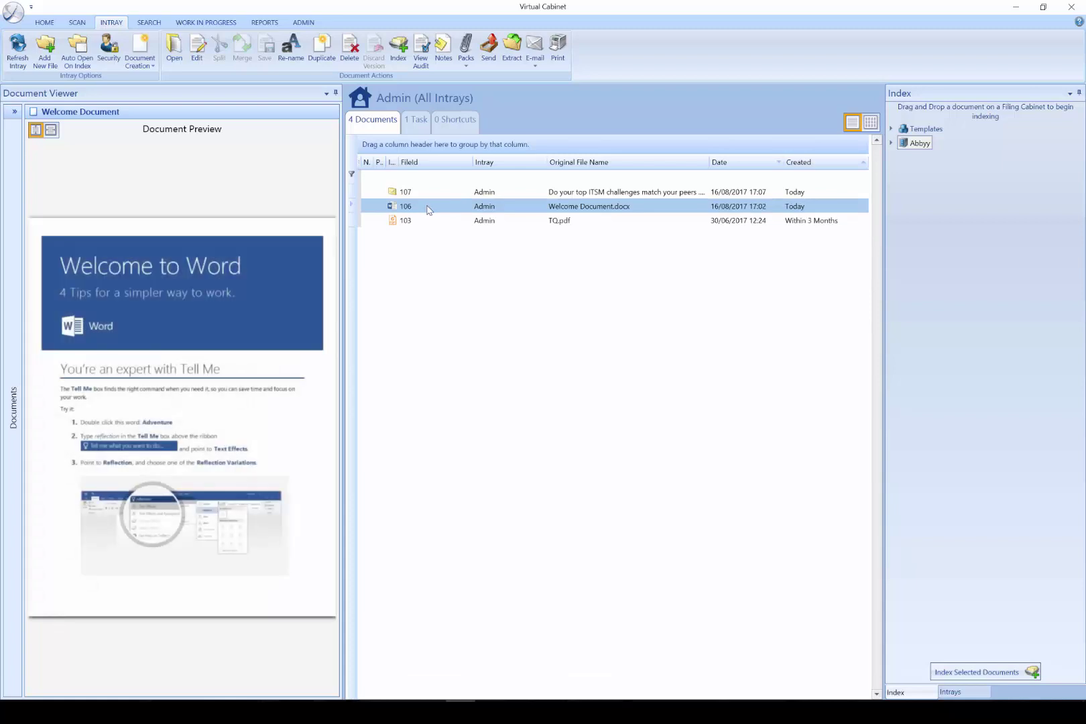
{"action": "left_click", "coordinate": [481, 193]}
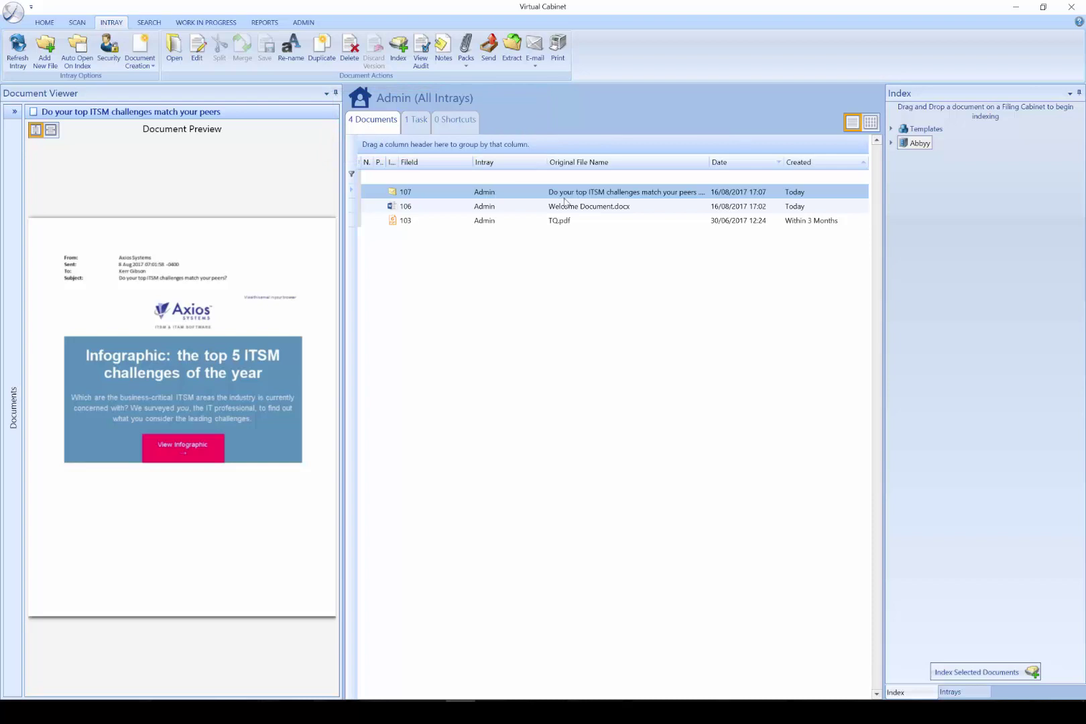
{"action": "left_click", "coordinate": [415, 126]}
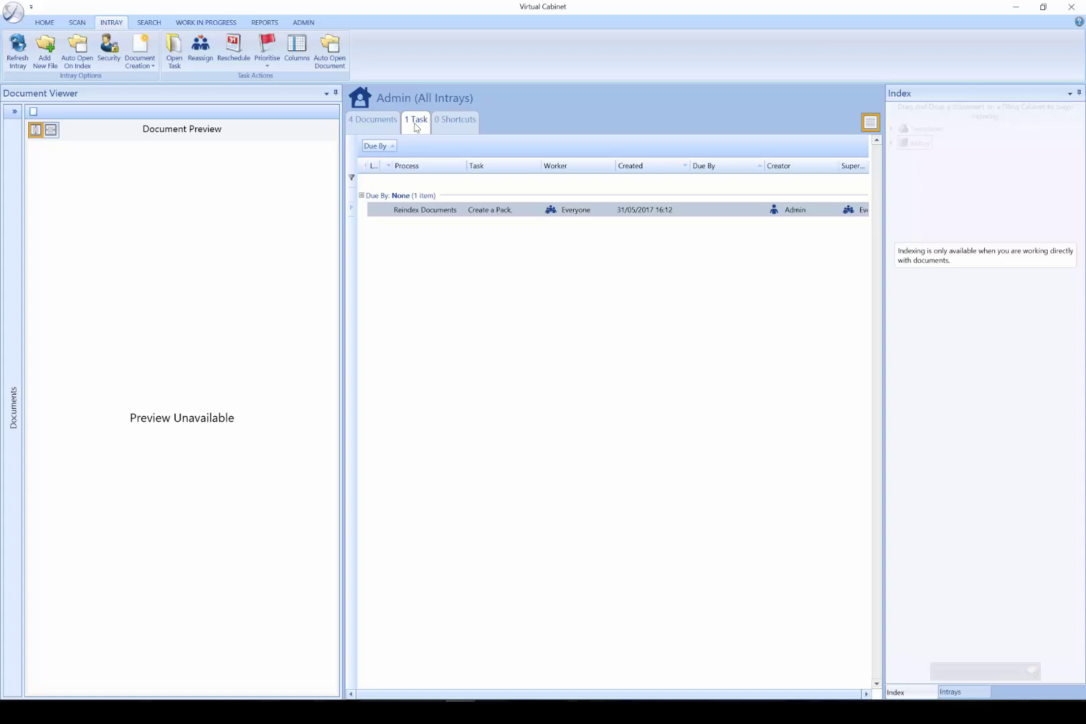
Check the intray's 0 Shortcuts, then return to its 4 Documents list.
{"action": "left_click", "coordinate": [456, 122]}
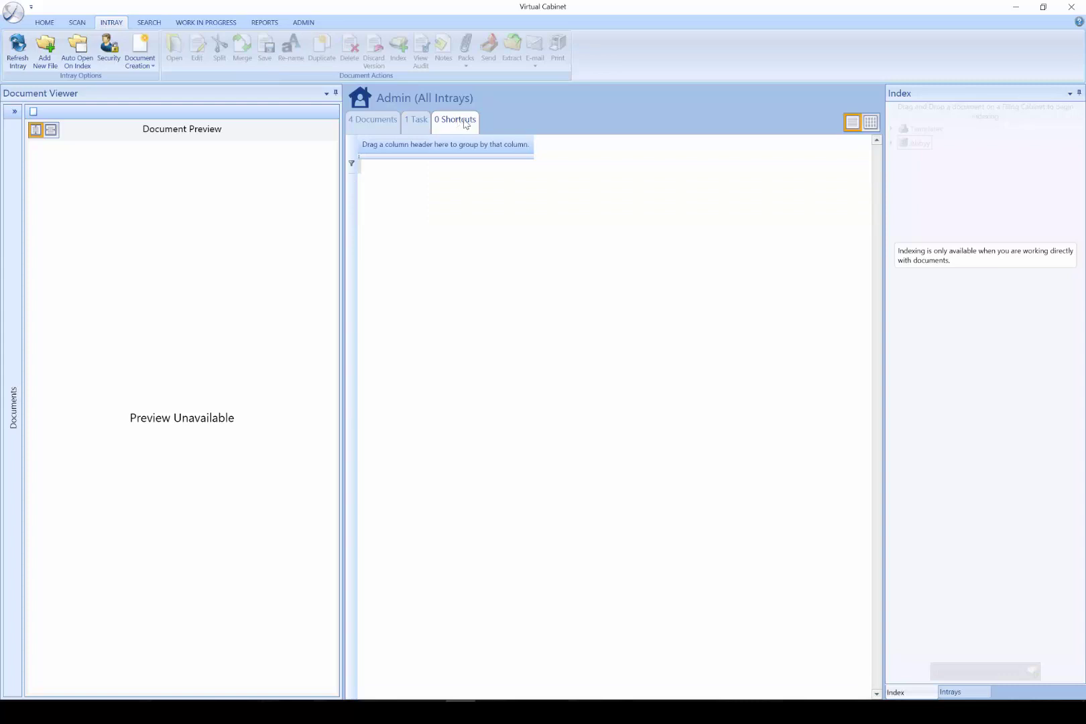
{"action": "left_click", "coordinate": [384, 124]}
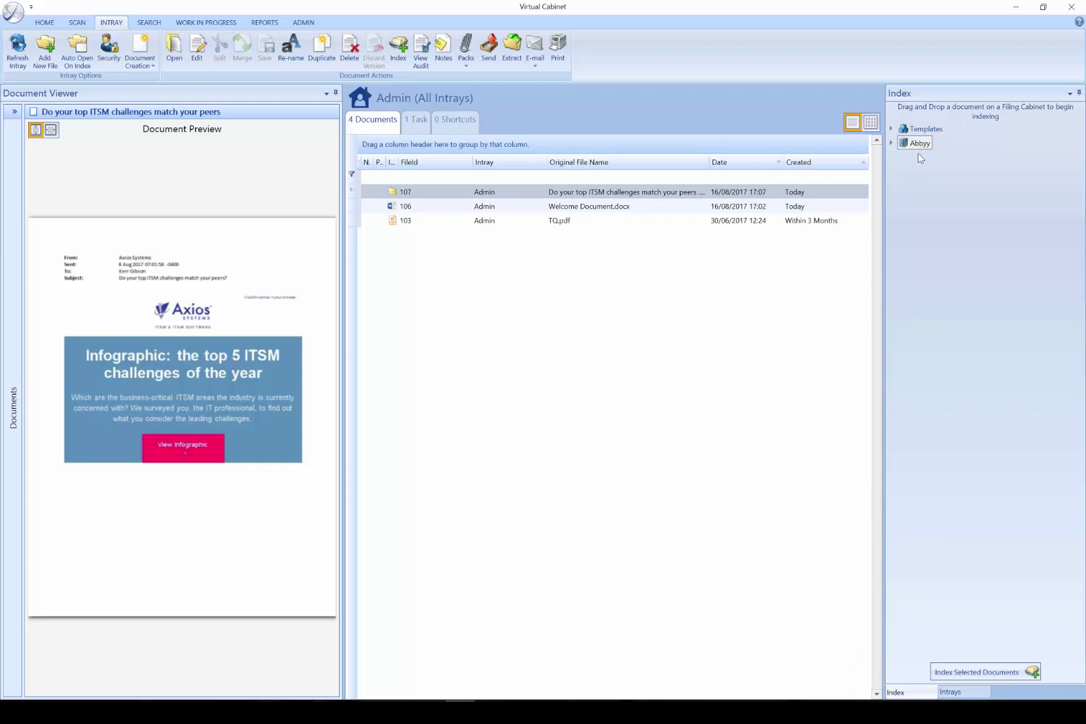
Show the Intrays side panel, expand and collapse OTHERS, then go to Search.
{"action": "left_click", "coordinate": [963, 693]}
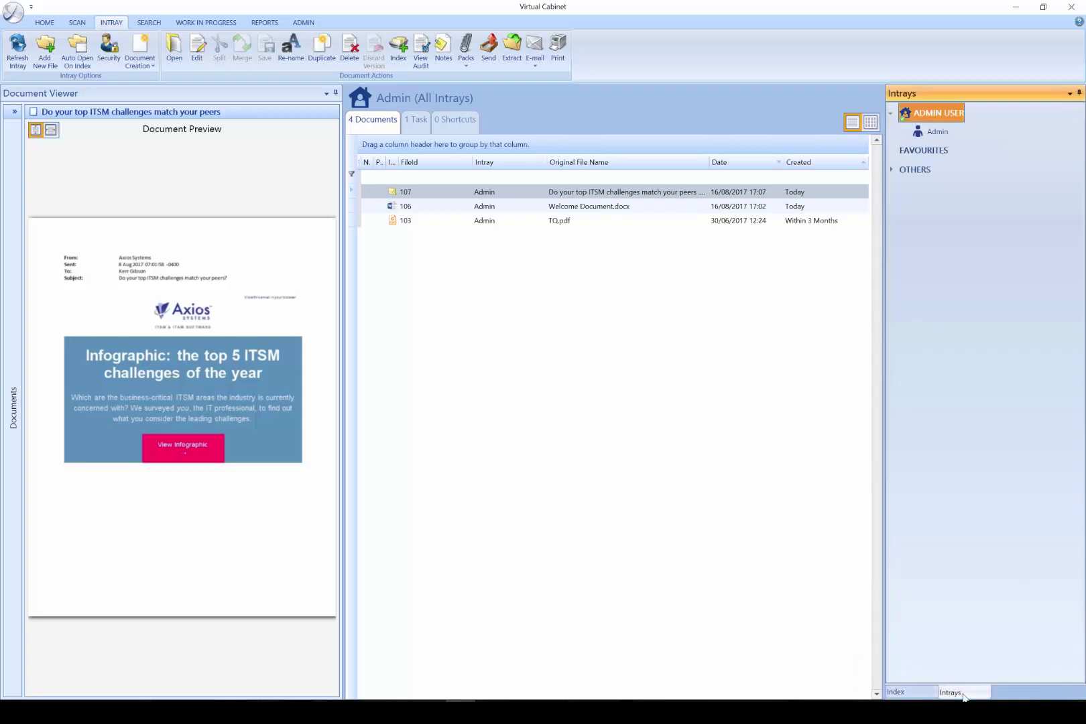
{"action": "left_click", "coordinate": [892, 175]}
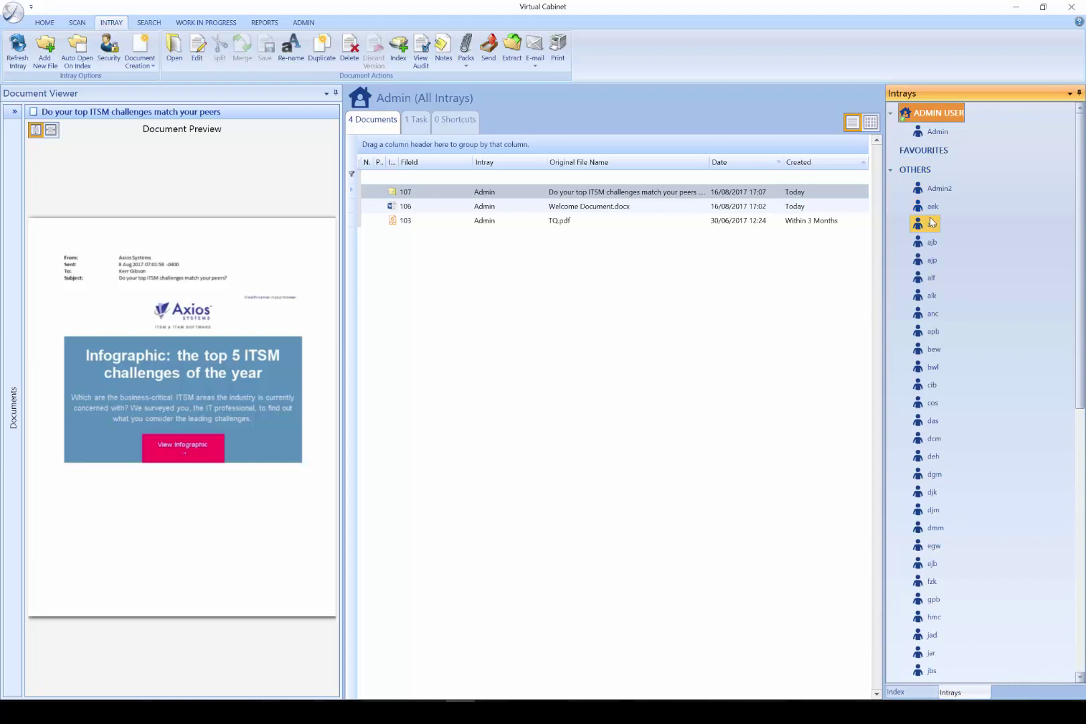
{"action": "left_click", "coordinate": [891, 172]}
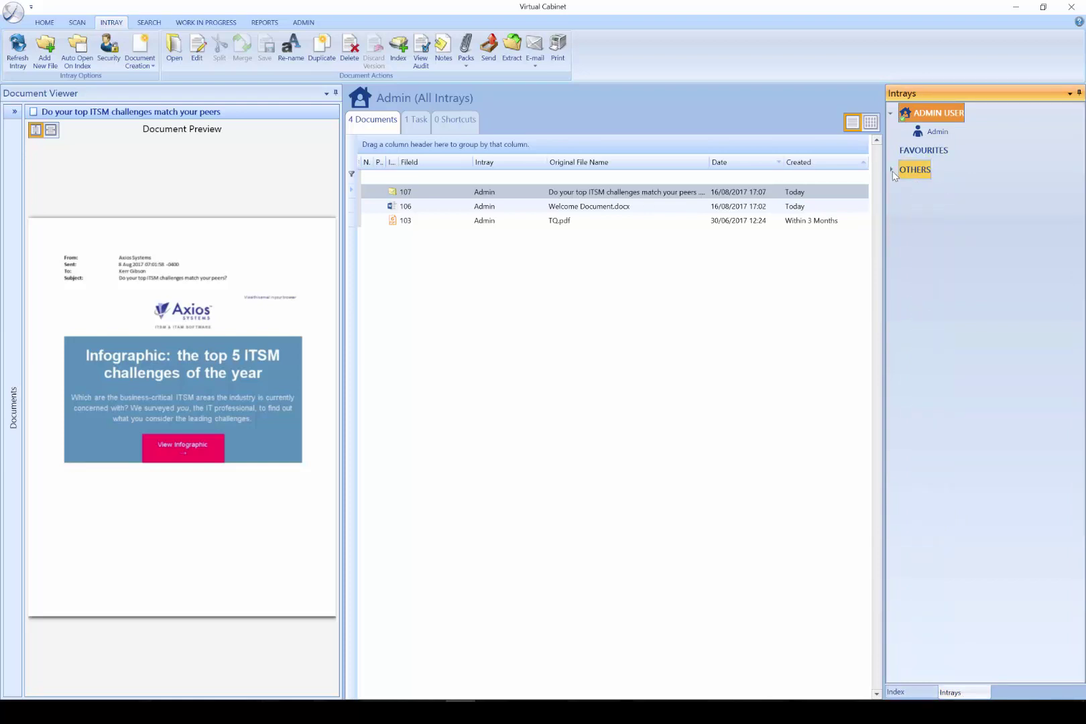
{"action": "left_click", "coordinate": [149, 22]}
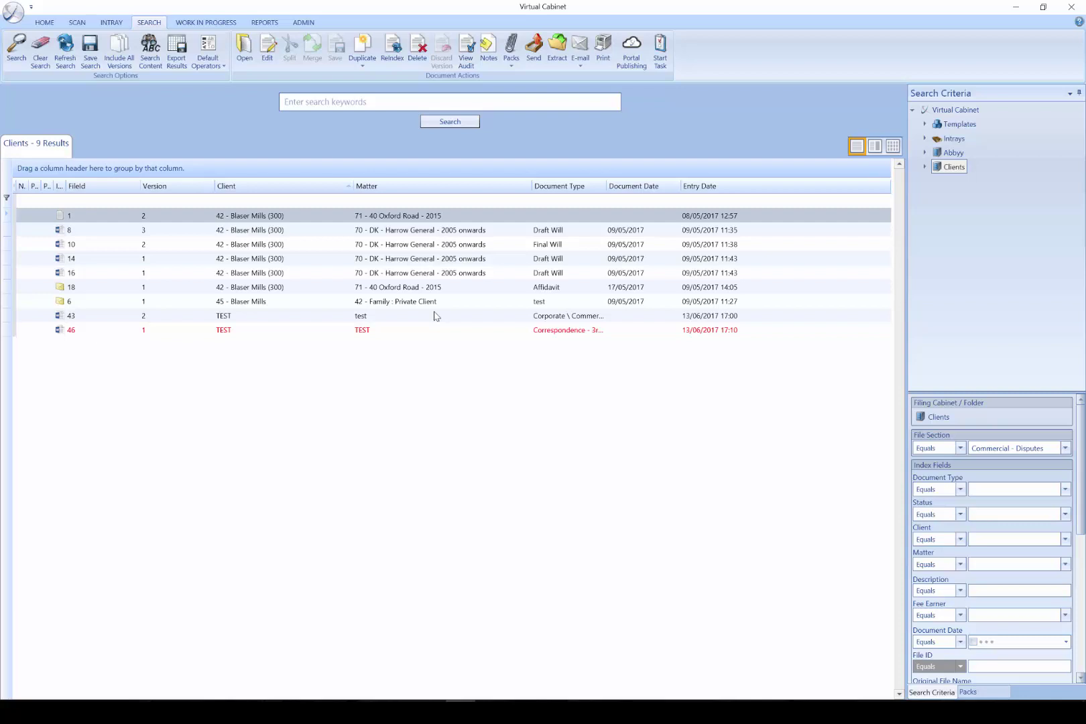
Try the keywords box, Document Type list and Search Content toggle, leaving ordinary keyword search.
{"action": "left_click", "coordinate": [323, 99]}
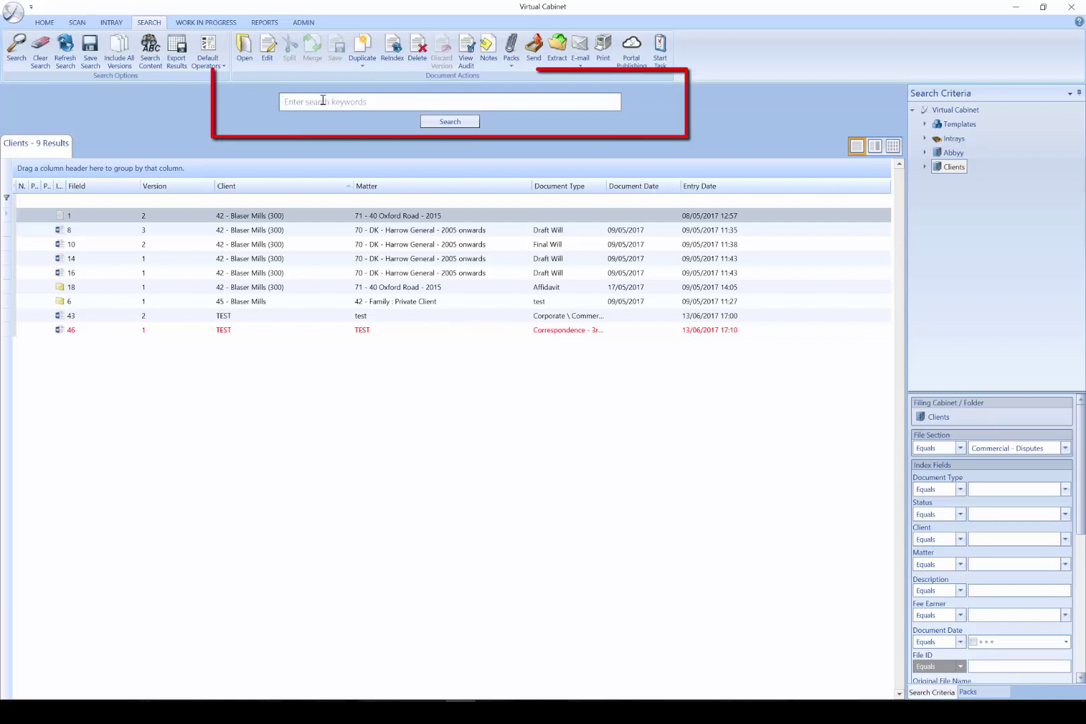
{"action": "left_click", "coordinate": [1064, 490]}
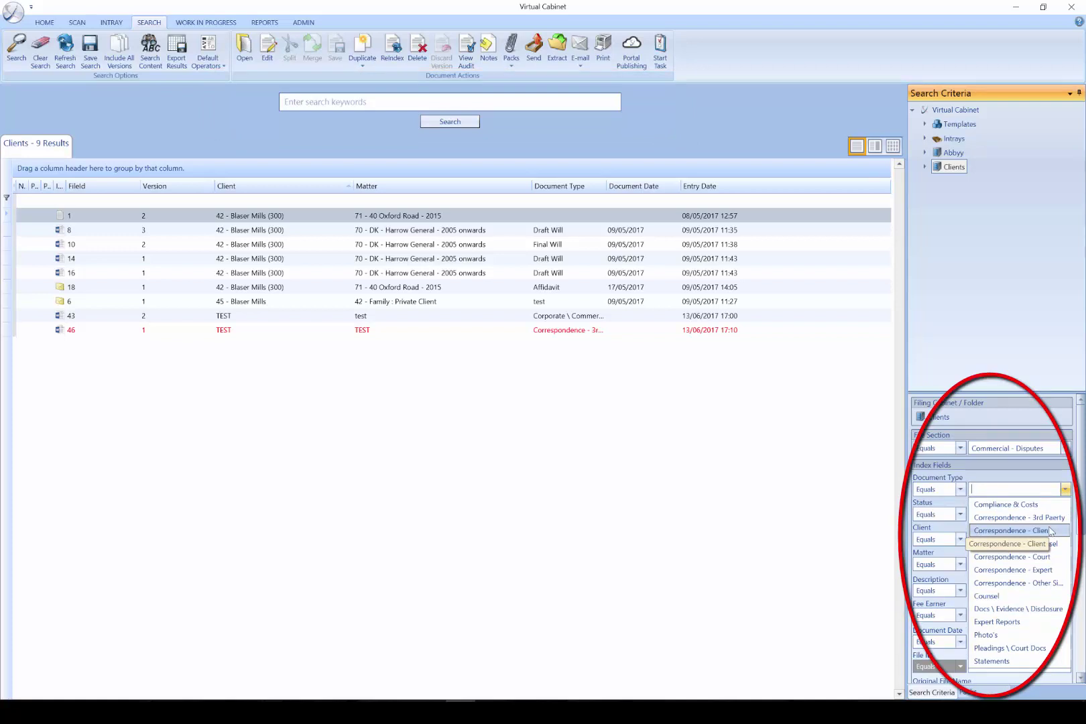
{"action": "left_click", "coordinate": [149, 59]}
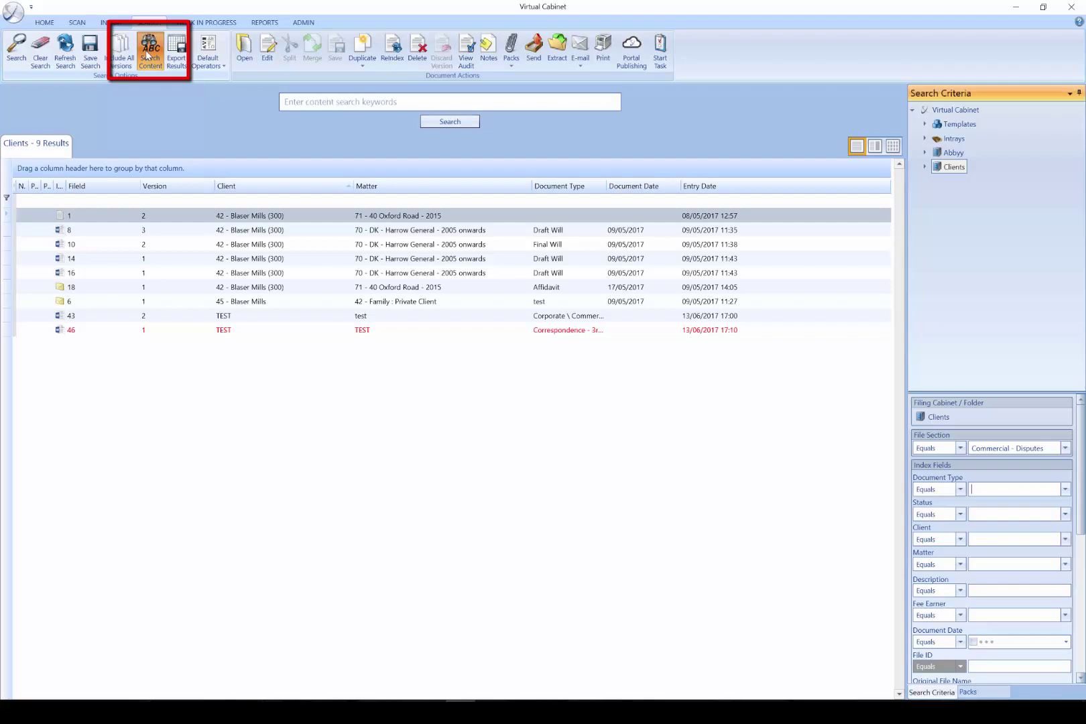
{"action": "left_click", "coordinate": [153, 63]}
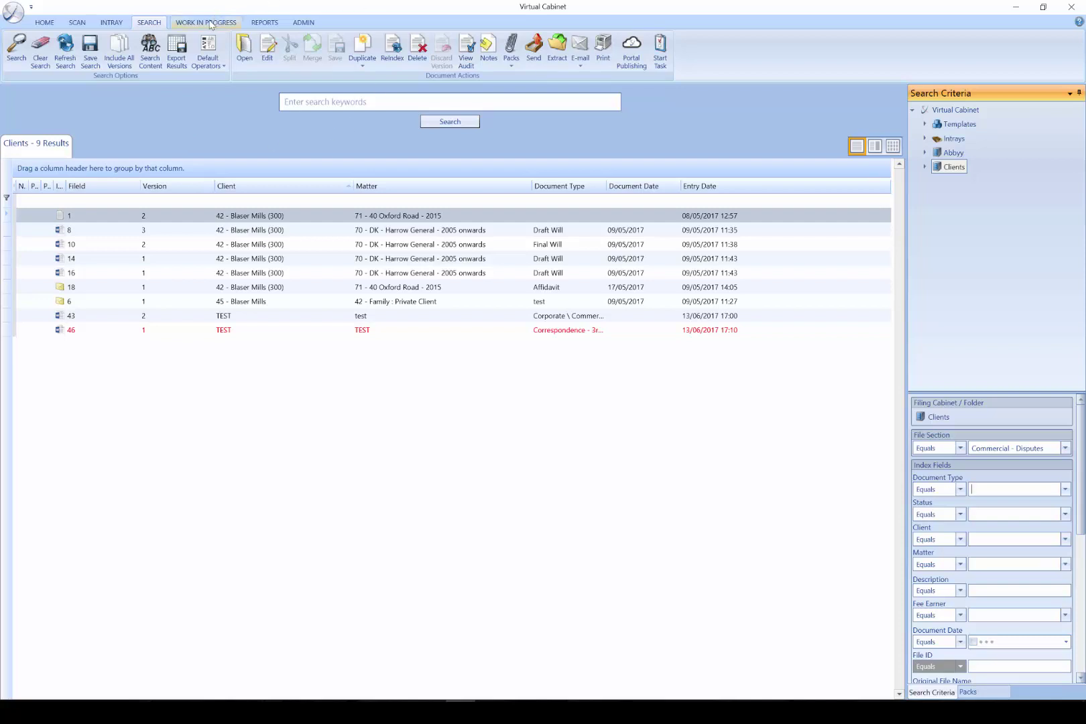
Open Work in Progress and view the Clients result (46) and Abbyy result (101).
{"action": "left_click", "coordinate": [212, 25]}
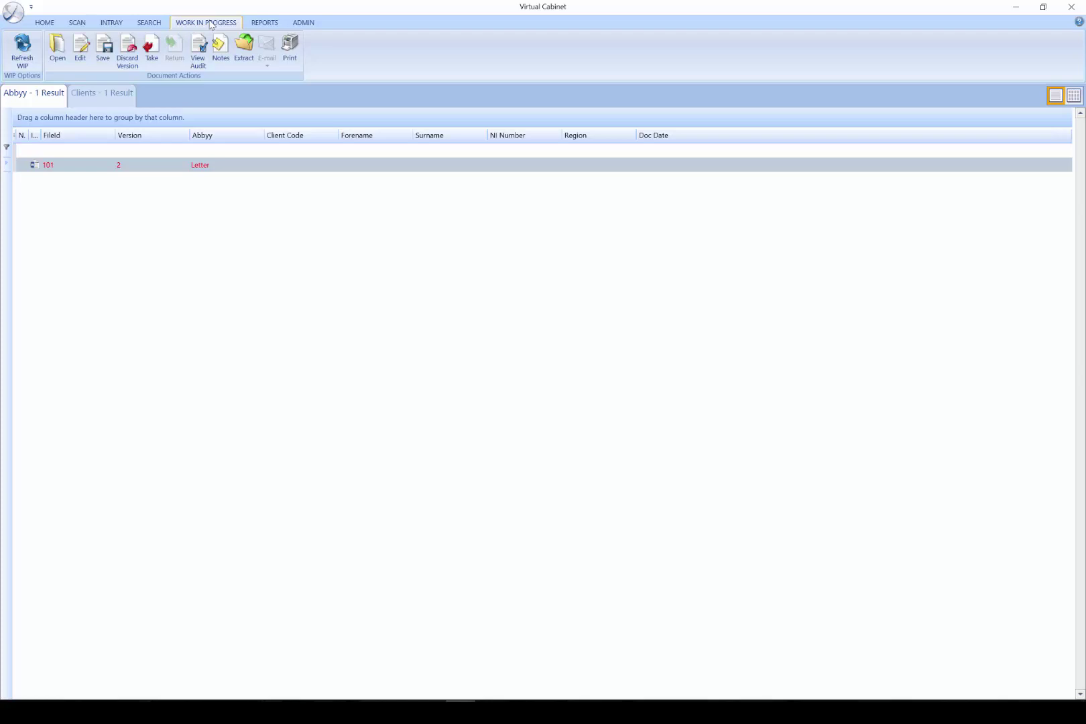
{"action": "left_click", "coordinate": [117, 99]}
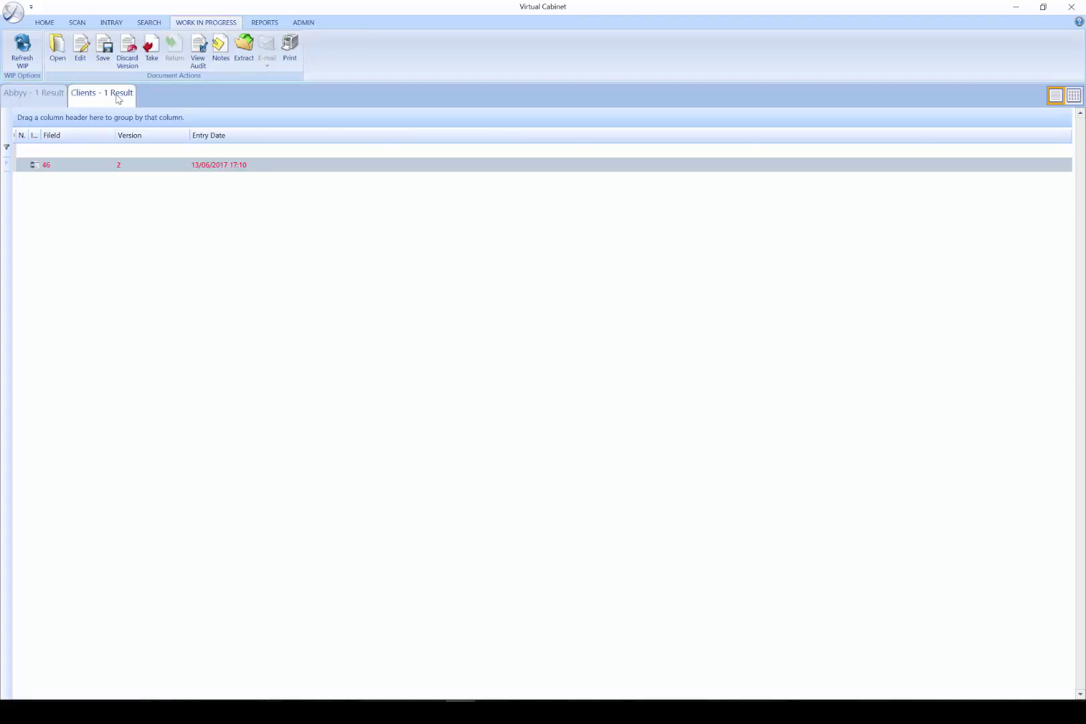
{"action": "left_click", "coordinate": [40, 98]}
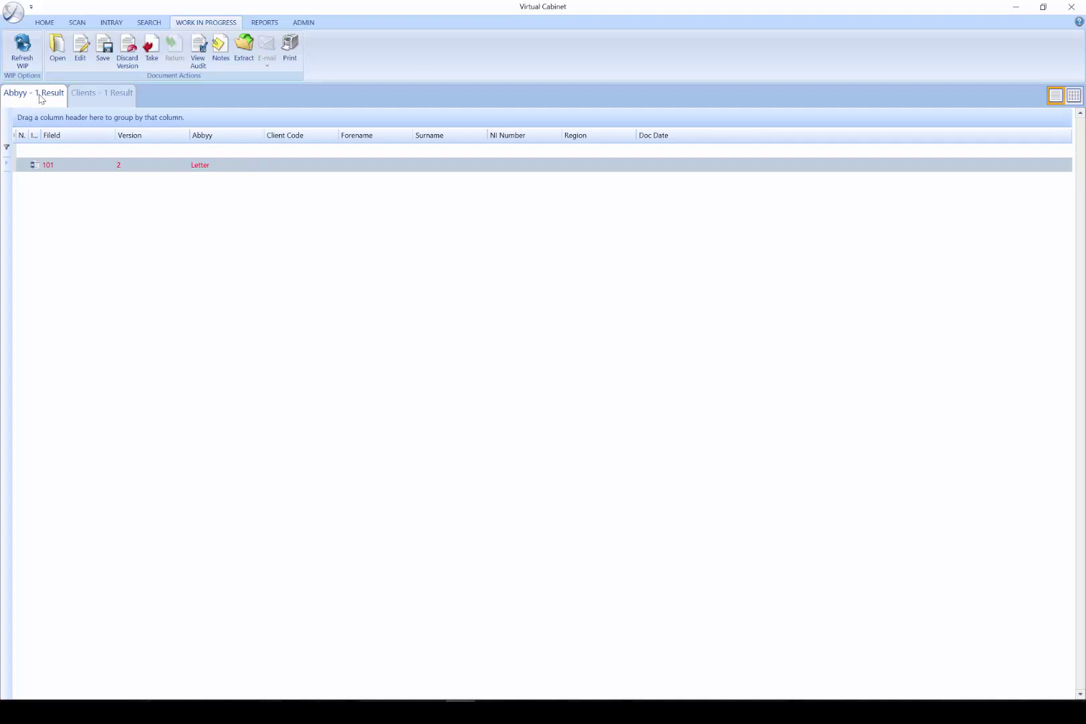
Open the Intray Documents, User Audit, Portal and Outstanding Tasks reports in turn.
{"action": "left_click", "coordinate": [267, 24]}
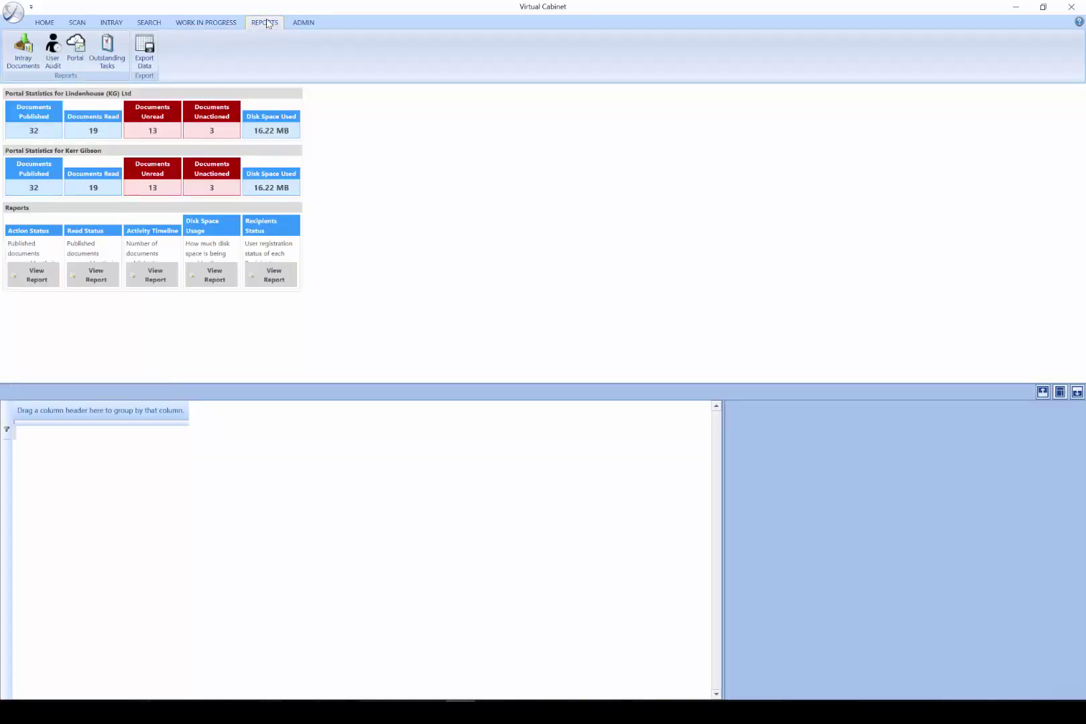
{"action": "left_click", "coordinate": [32, 49]}
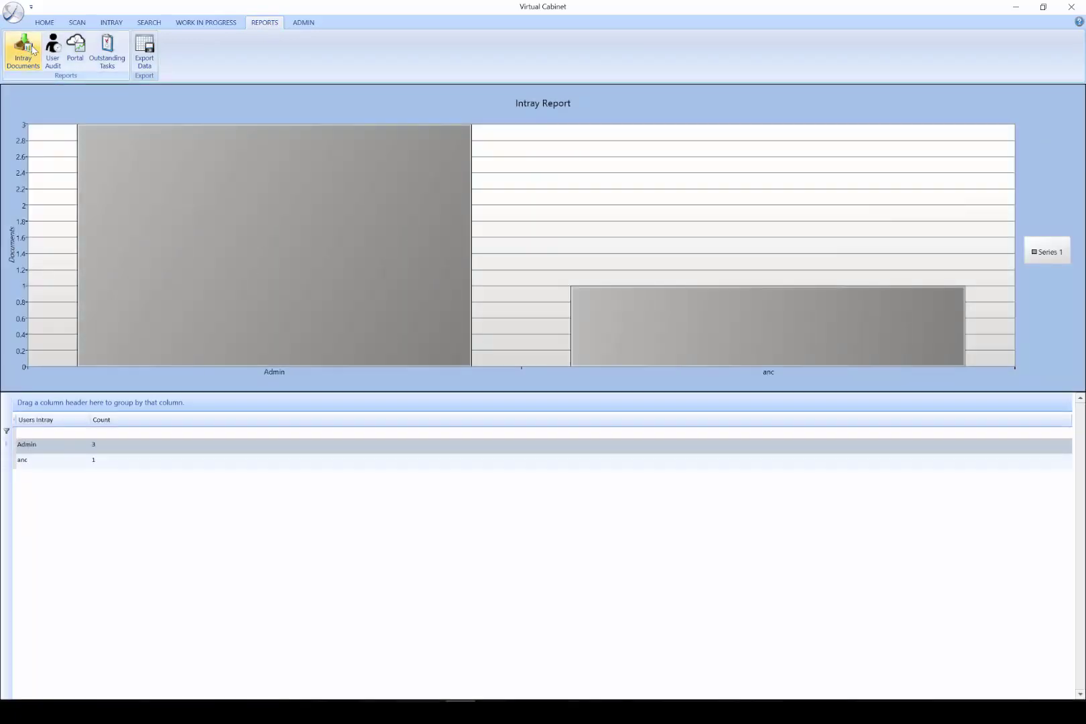
{"action": "left_click", "coordinate": [54, 52]}
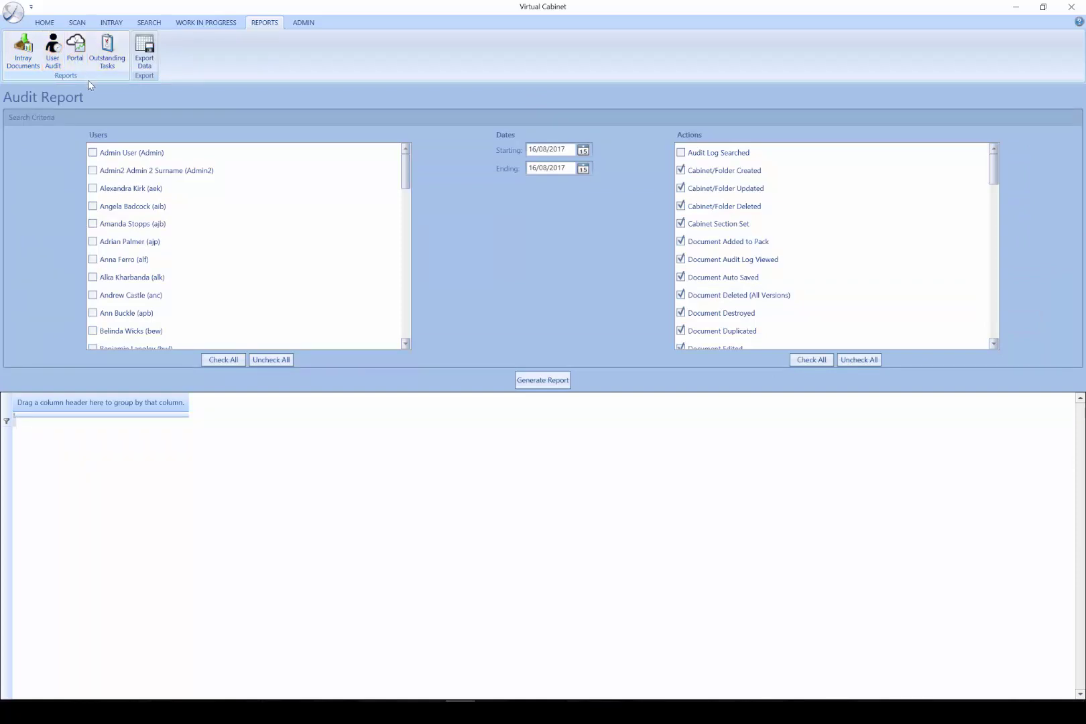
{"action": "left_click", "coordinate": [75, 50]}
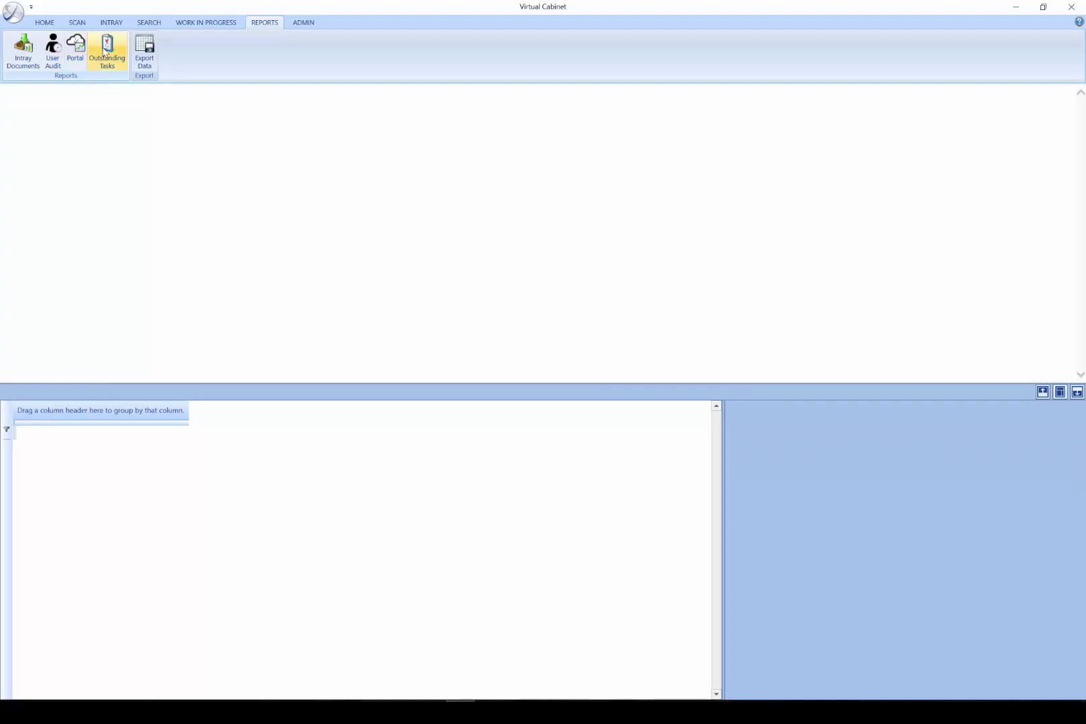
{"action": "left_click", "coordinate": [104, 53]}
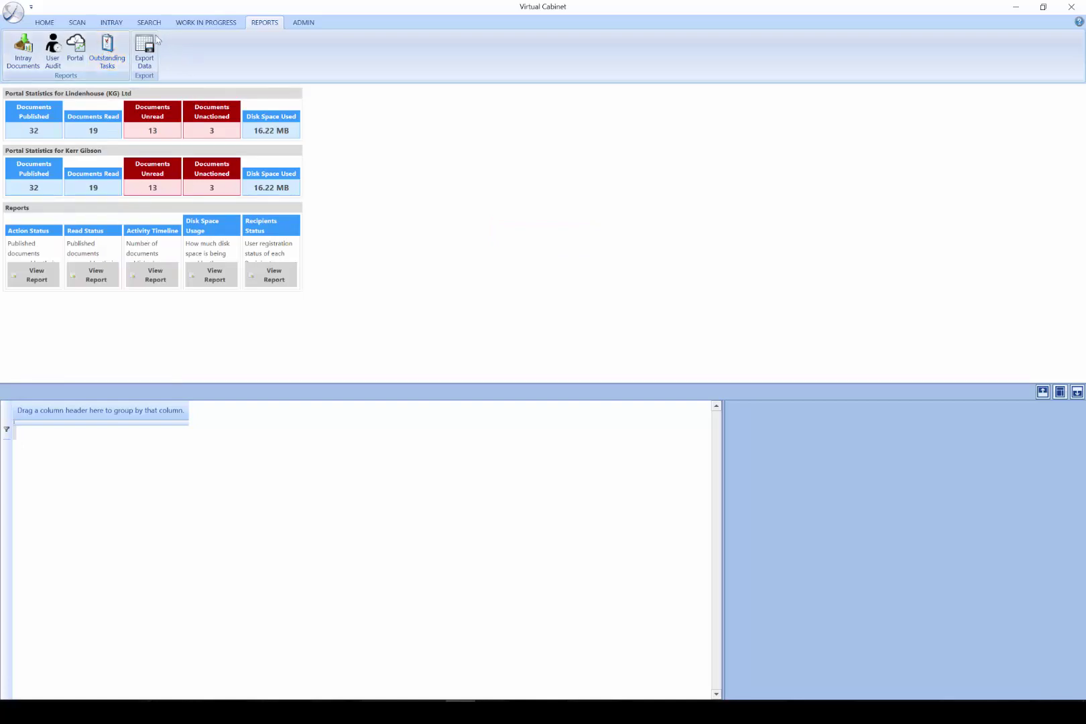
Show the Outstanding Tasks report and cancel the CSV export without saving.
{"action": "left_click", "coordinate": [109, 49]}
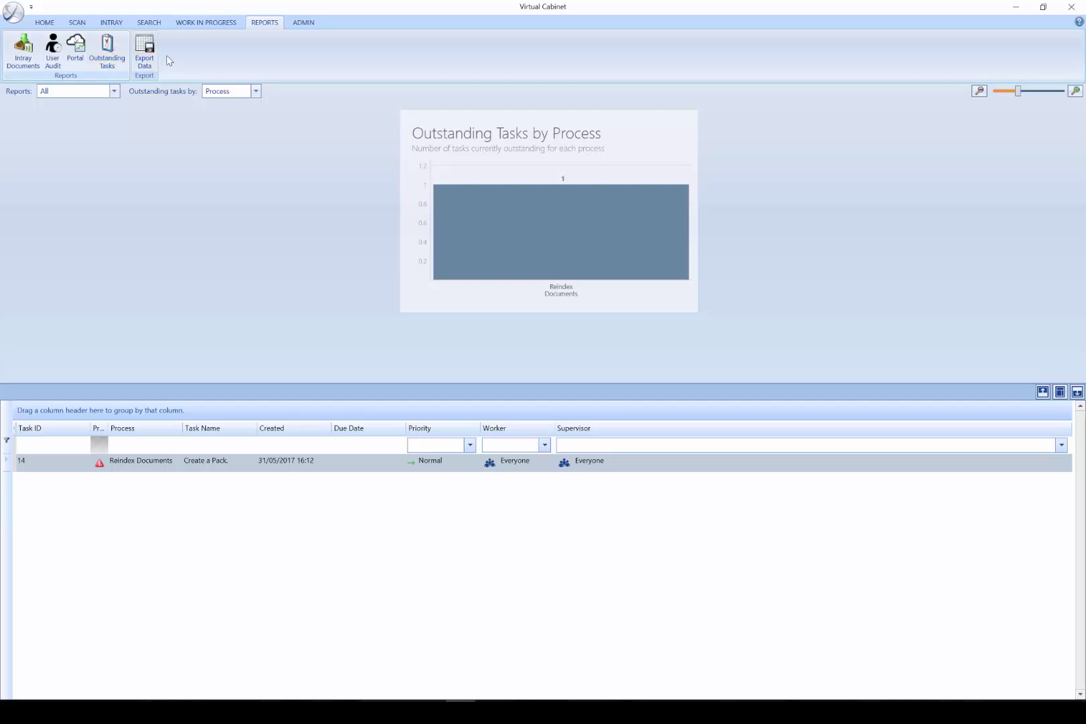
{"action": "left_click", "coordinate": [145, 58]}
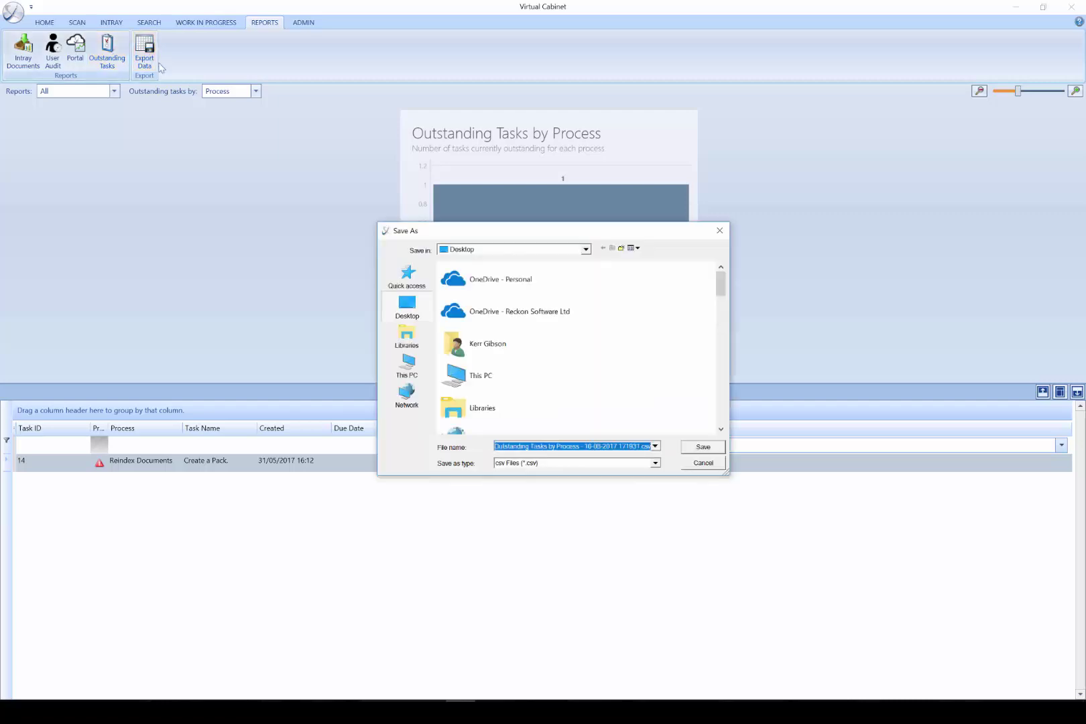
{"action": "left_click_drag", "start_coordinate": [622, 233], "coordinate": [445, 137]}
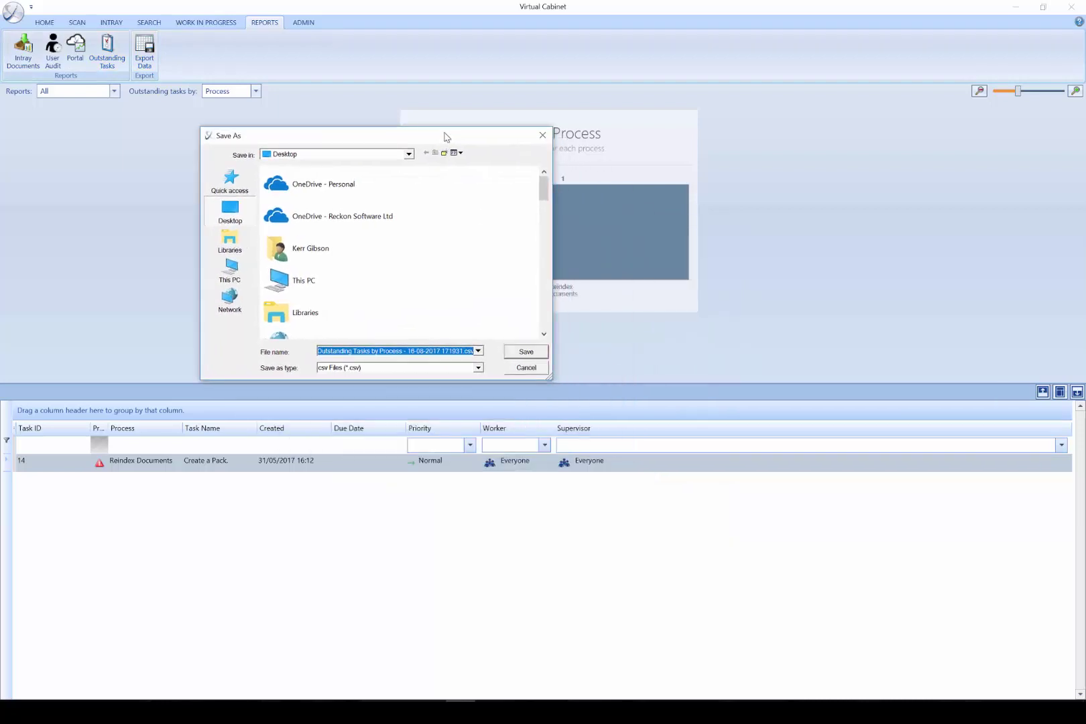
{"action": "left_click", "coordinate": [526, 367]}
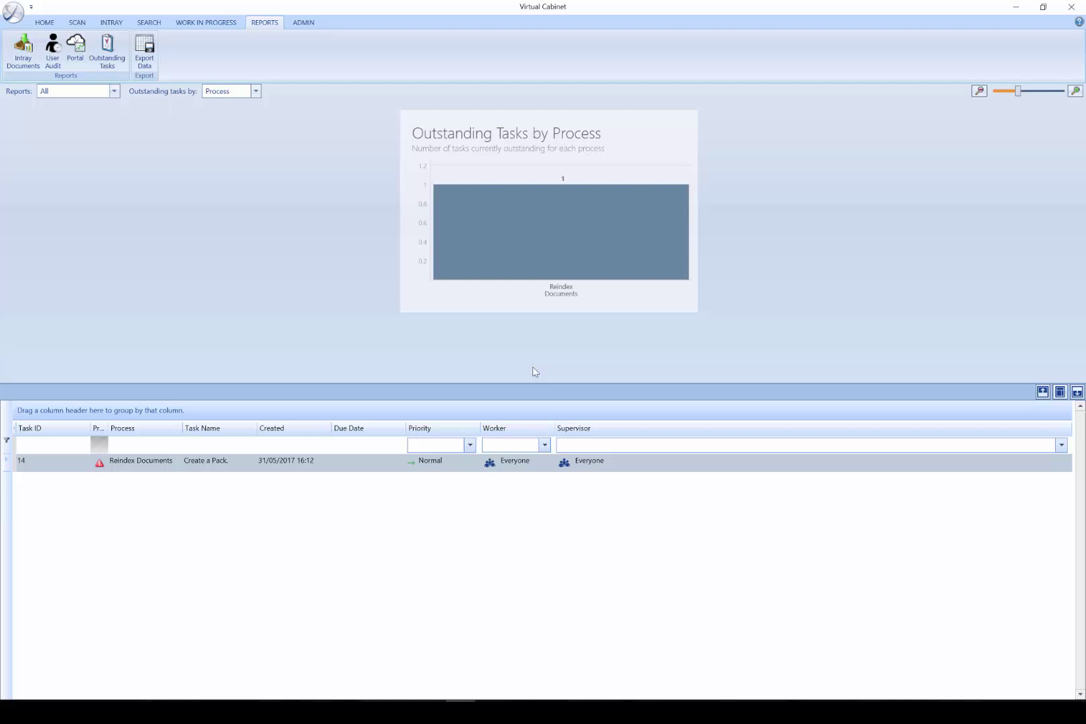
Look over the Admin settings overview, then return to the Home page.
{"action": "left_click", "coordinate": [304, 23]}
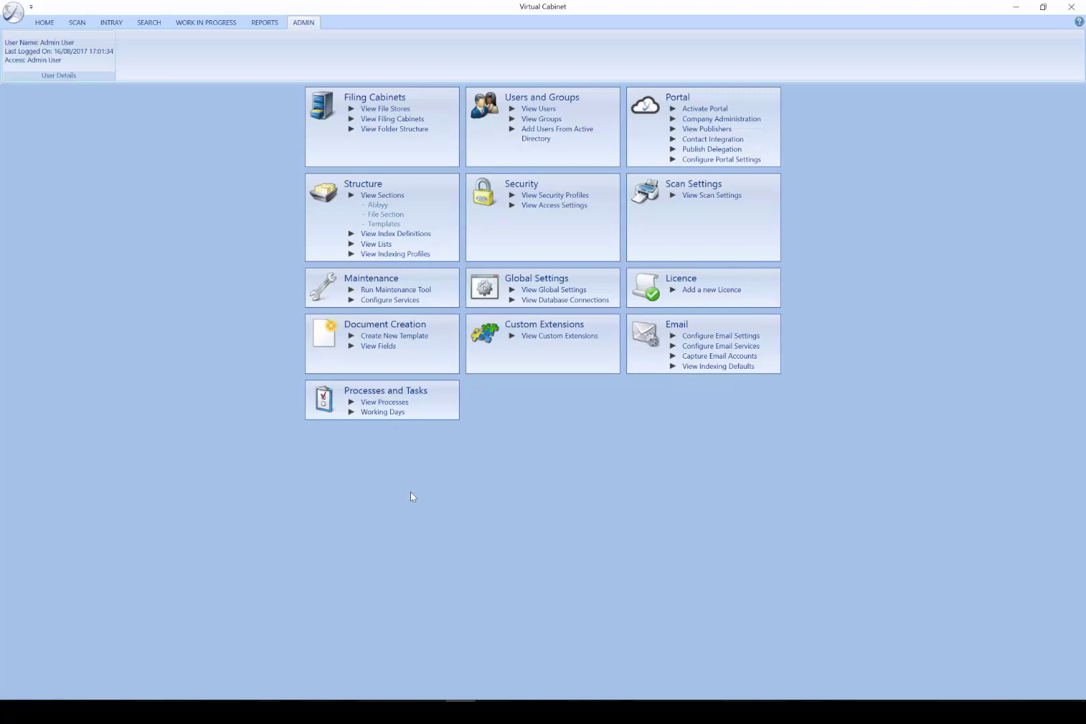
{"action": "left_click", "coordinate": [49, 25]}
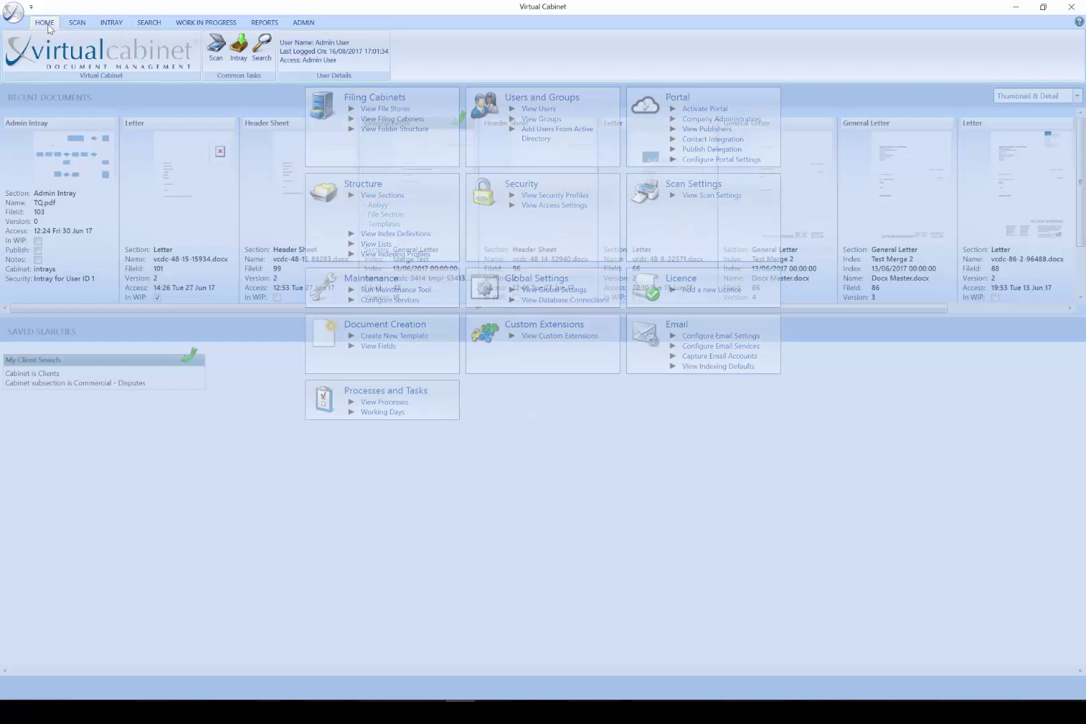